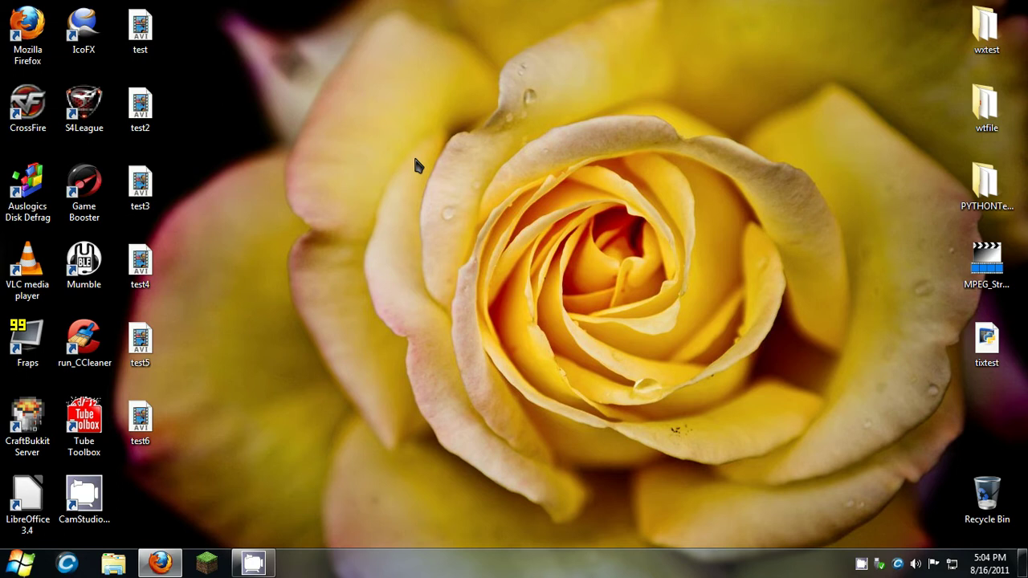
# - Launch Mumble and connect to the GSVerse.net server
pyautogui.click(84, 261)
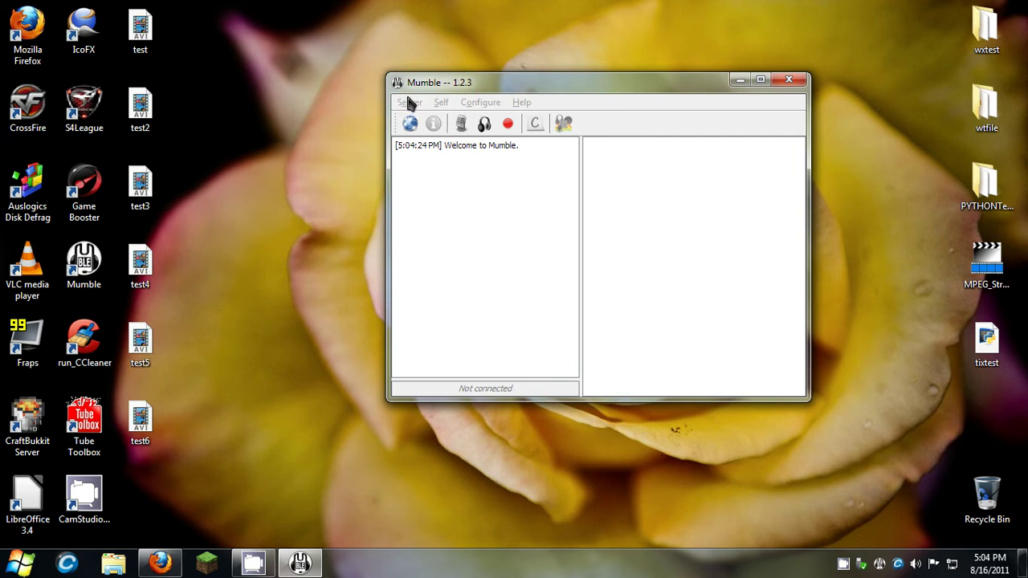
pyautogui.moveTo(488, 18); pyautogui.dragTo(374, 211)
pyautogui.click(300, 562)
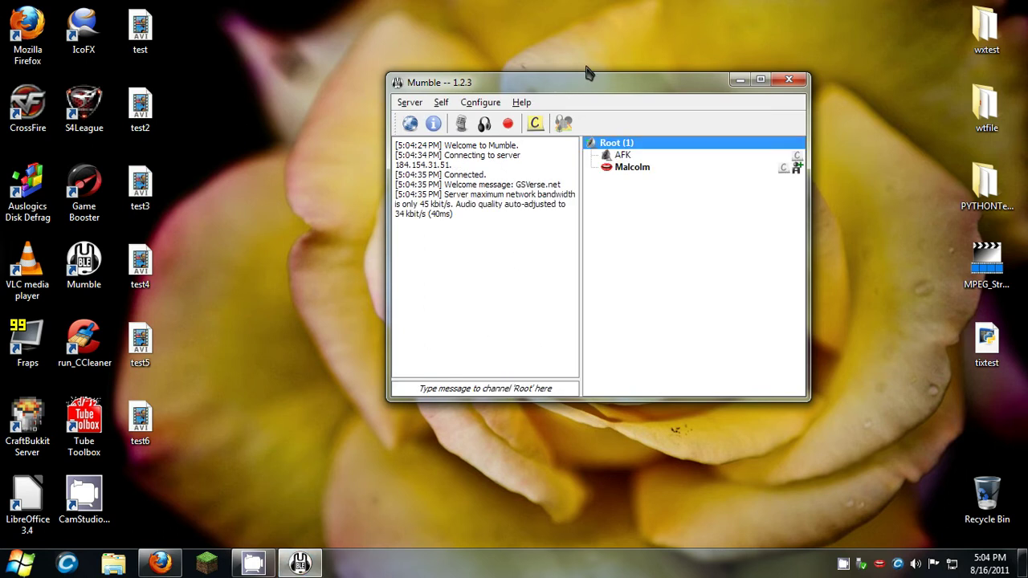
# - Select your own user in the Root channel and deafen yourself
pyautogui.click(480, 105)
pyautogui.click(630, 168)
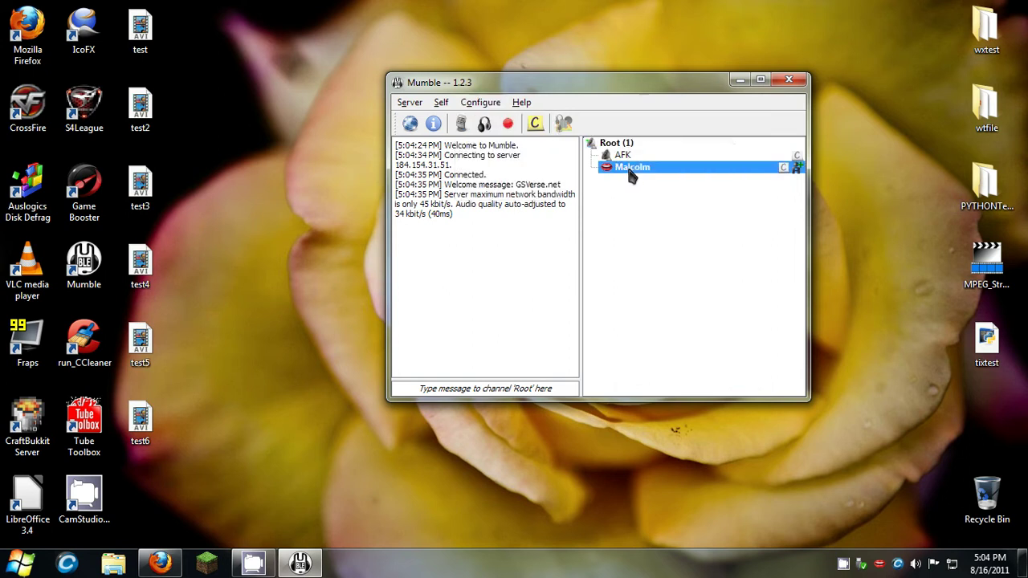
pyautogui.rightClick(629, 169)
pyautogui.click(484, 123)
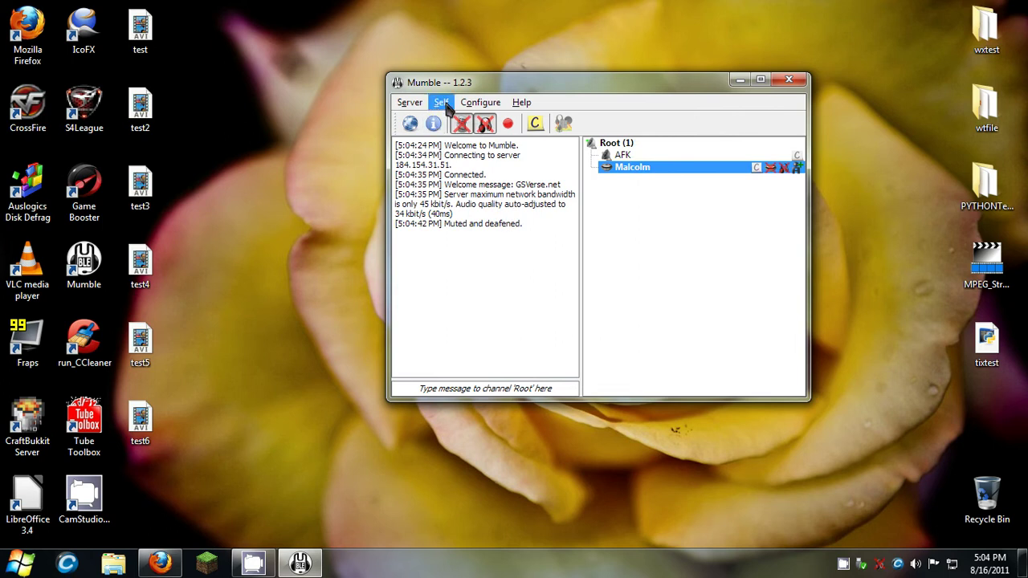
# - Look over the options for your own user and open the program's configuration settings
pyautogui.click(446, 105)
pyautogui.click(447, 106)
pyautogui.click(450, 107)
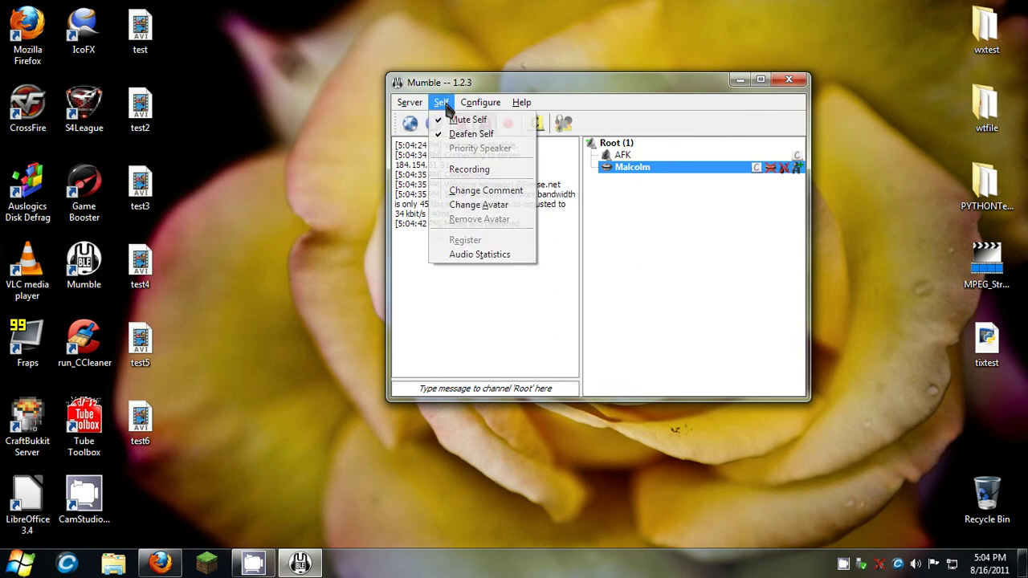
pyautogui.click(472, 102)
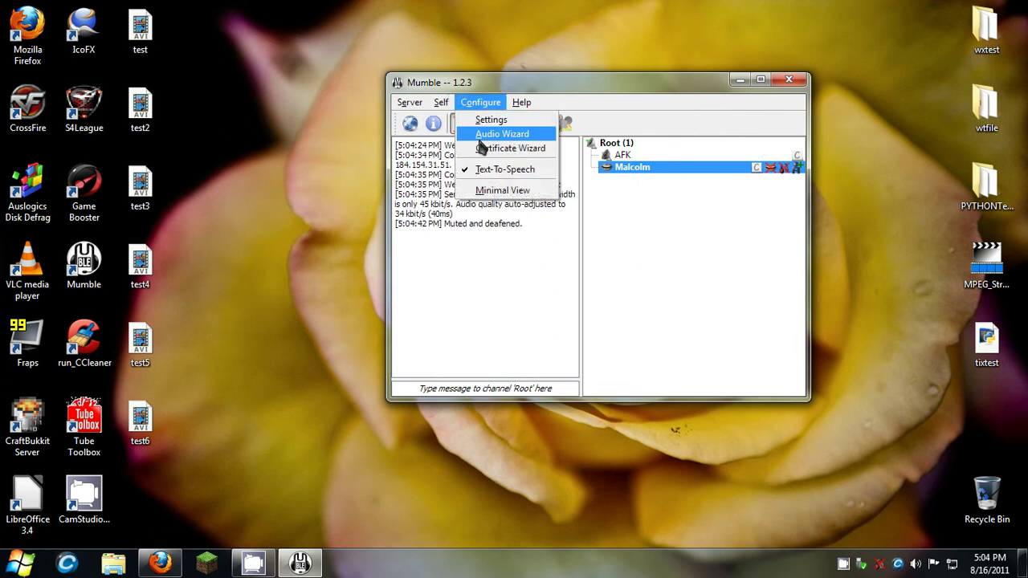
pyautogui.click(485, 120)
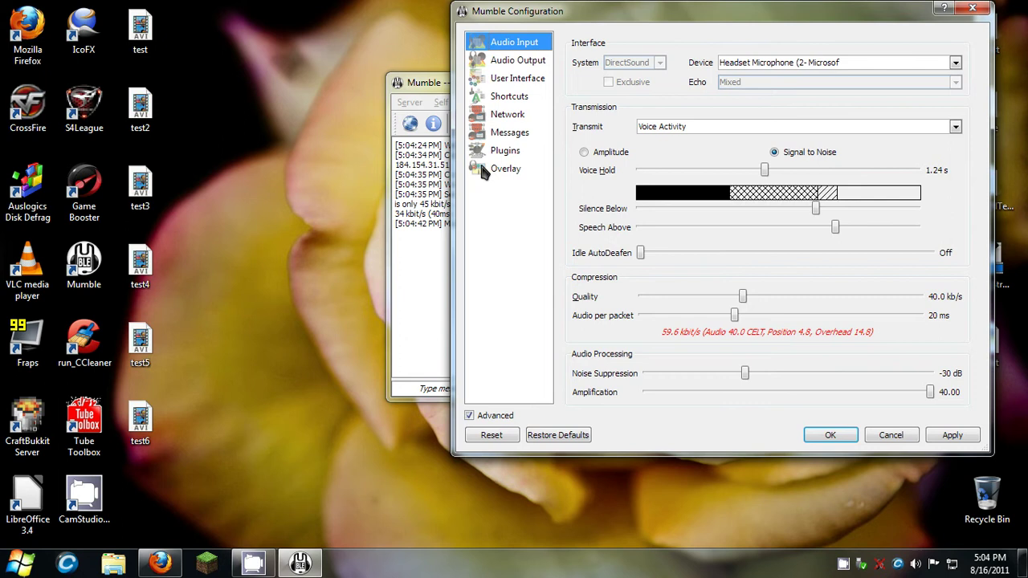
# - Examine the overlay's blacklist exceptions including the java.exe entry, return to the overlay layout and apply the settings
pyautogui.click(484, 170)
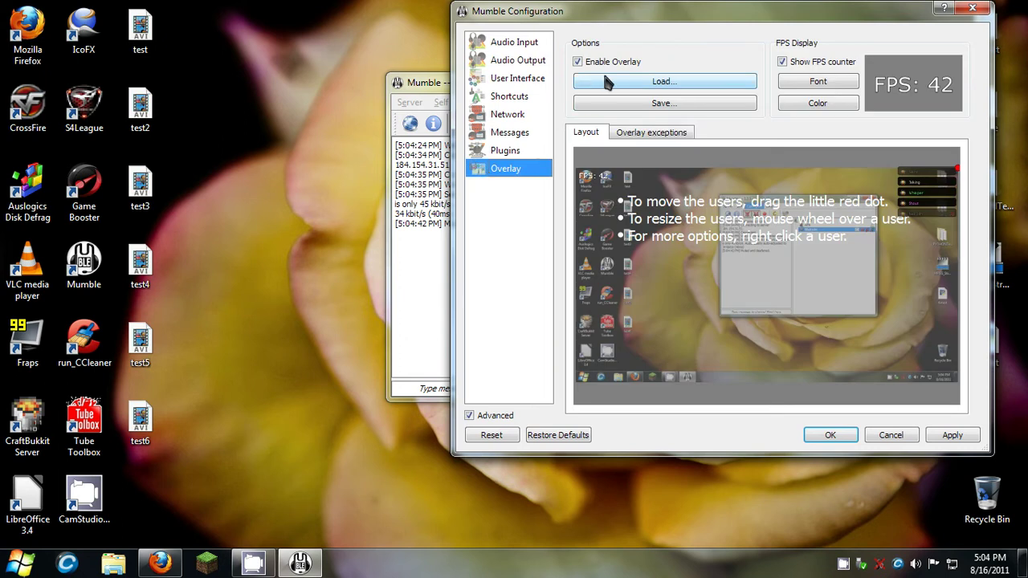
pyautogui.click(626, 133)
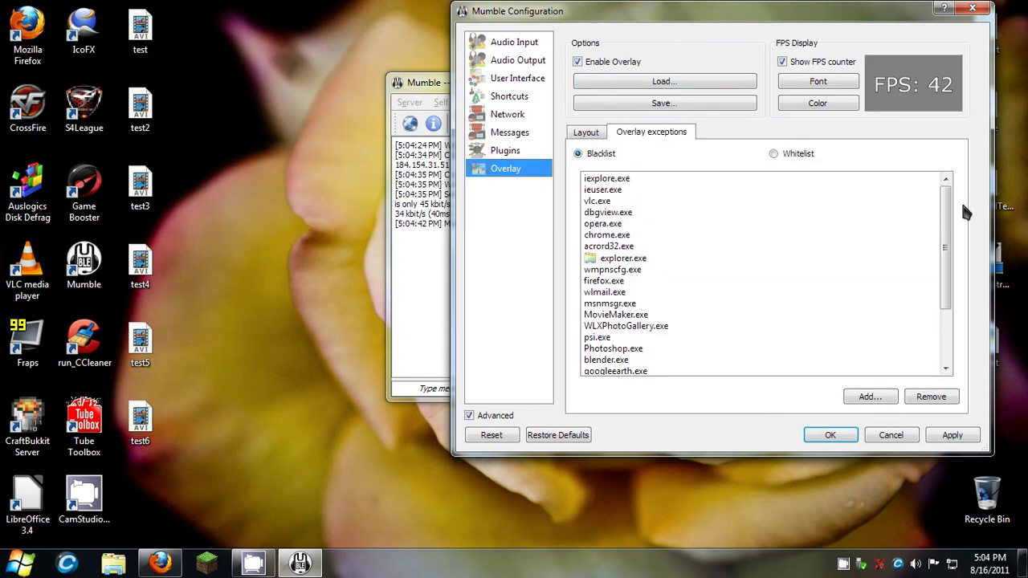
pyautogui.moveTo(944, 257); pyautogui.dragTo(939, 308)
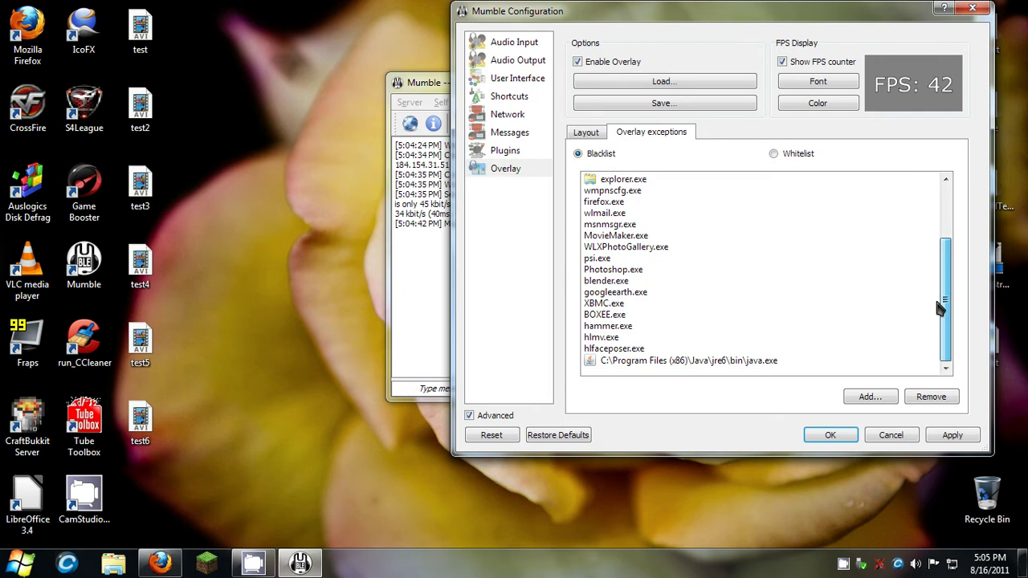
pyautogui.click(711, 361)
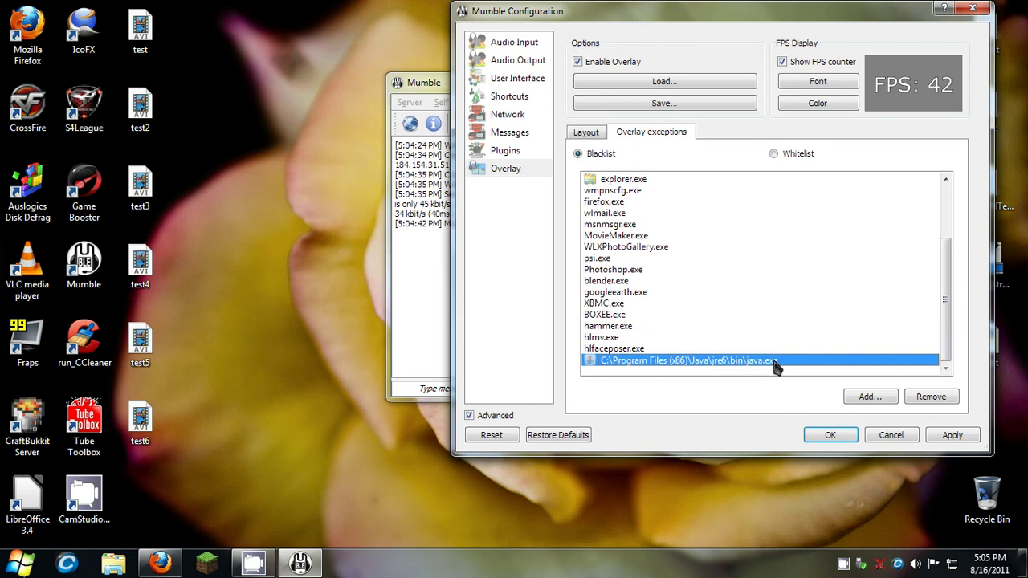
pyautogui.click(577, 138)
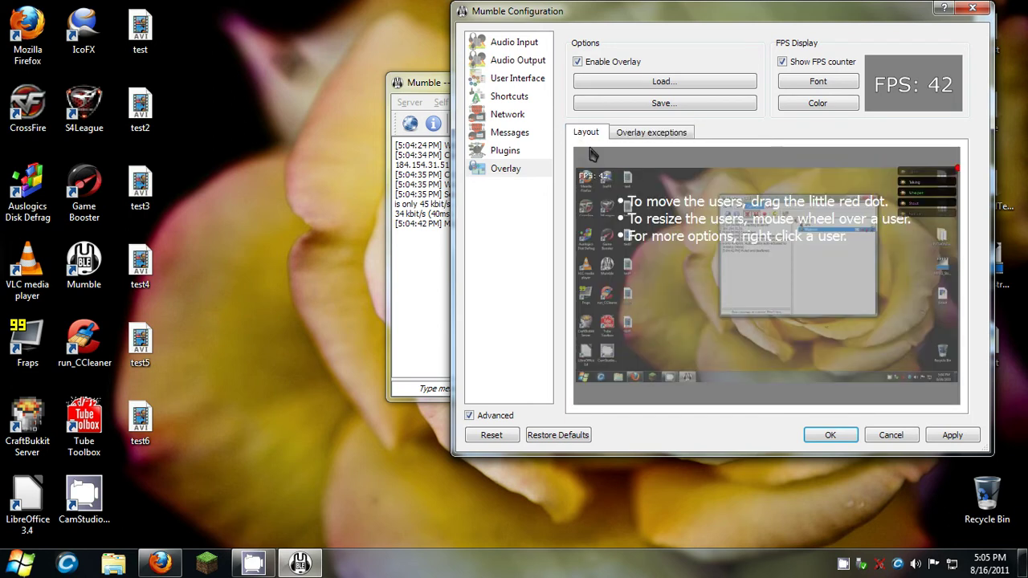
pyautogui.click(957, 435)
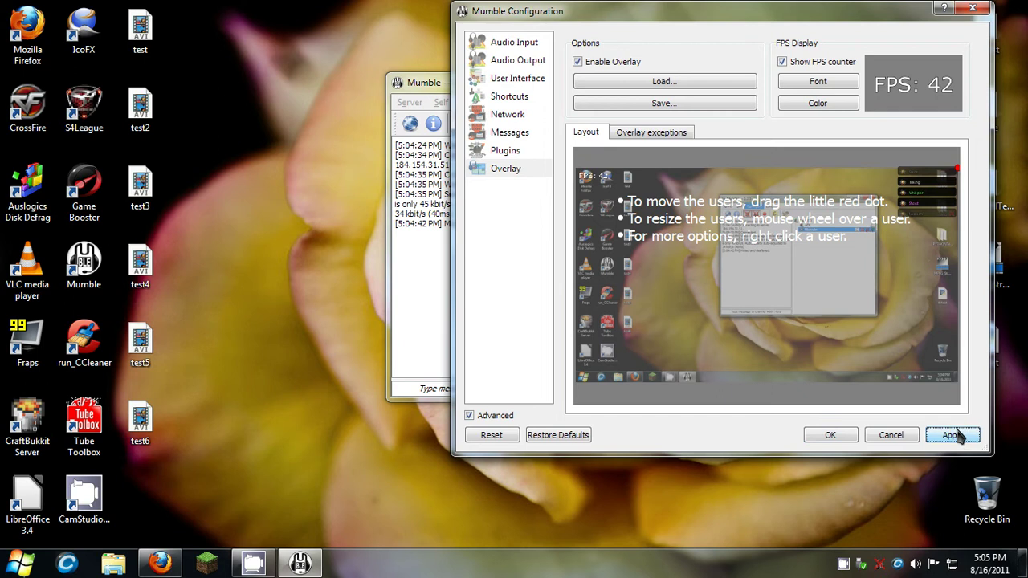
# - Disable the overlay and apply the change, then enable it again and reapply
pyautogui.click(604, 62)
pyautogui.click(952, 435)
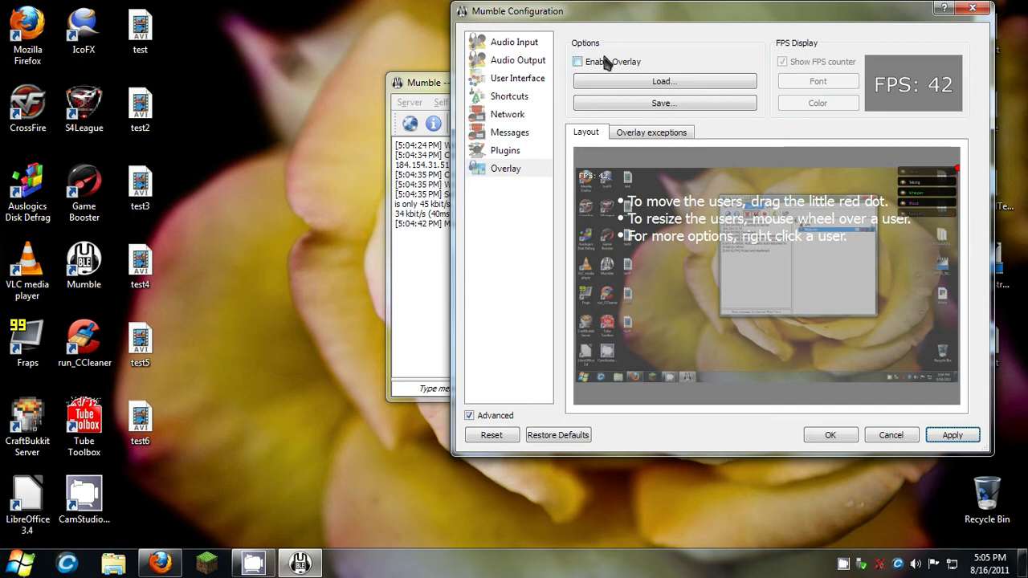
pyautogui.click(496, 150)
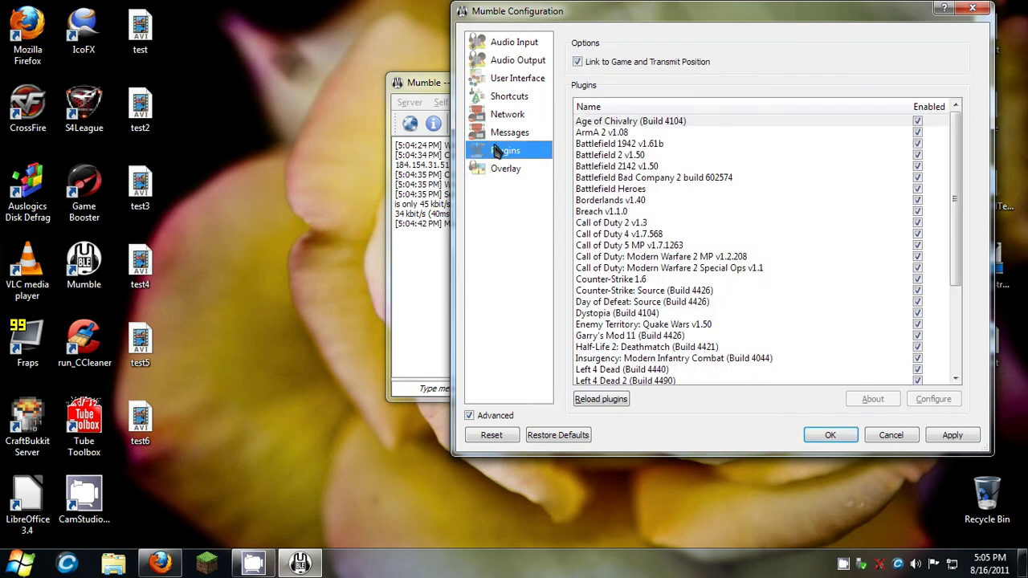
pyautogui.click(496, 133)
pyautogui.click(498, 171)
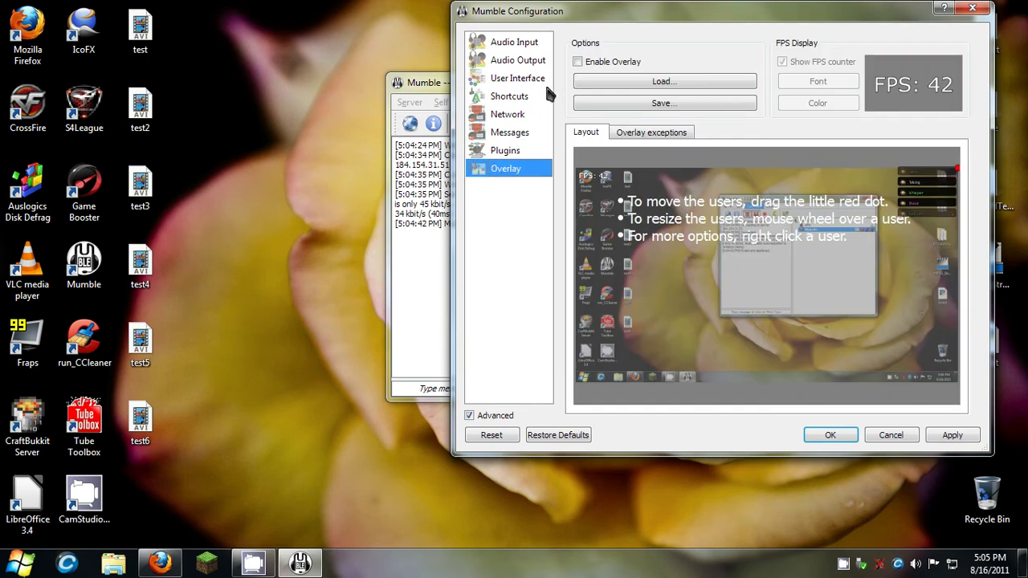
pyautogui.click(601, 65)
pyautogui.click(949, 436)
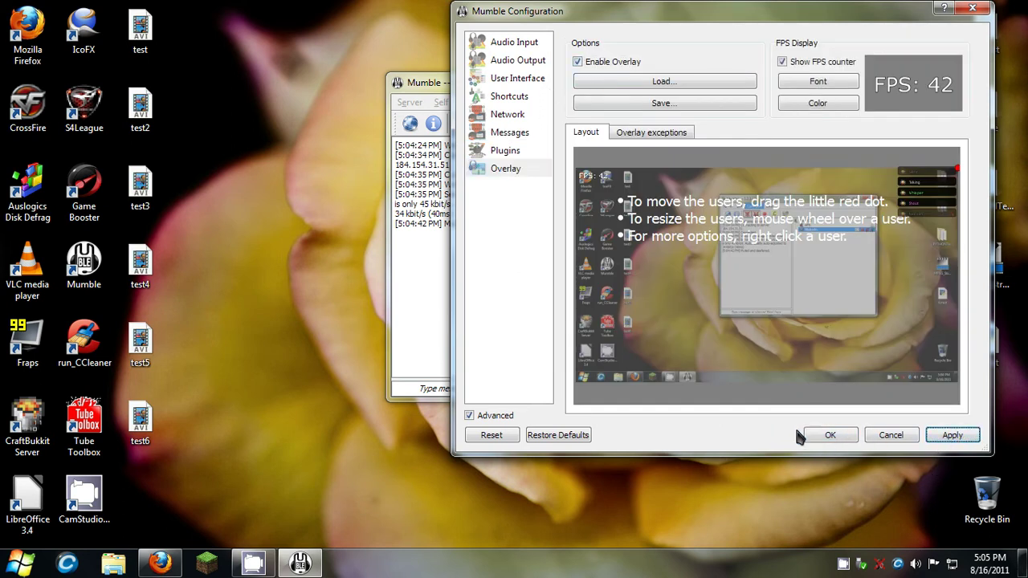
# - Review the basic settings pages with the advanced options hidden, then restore the advanced options and apply
pyautogui.click(473, 414)
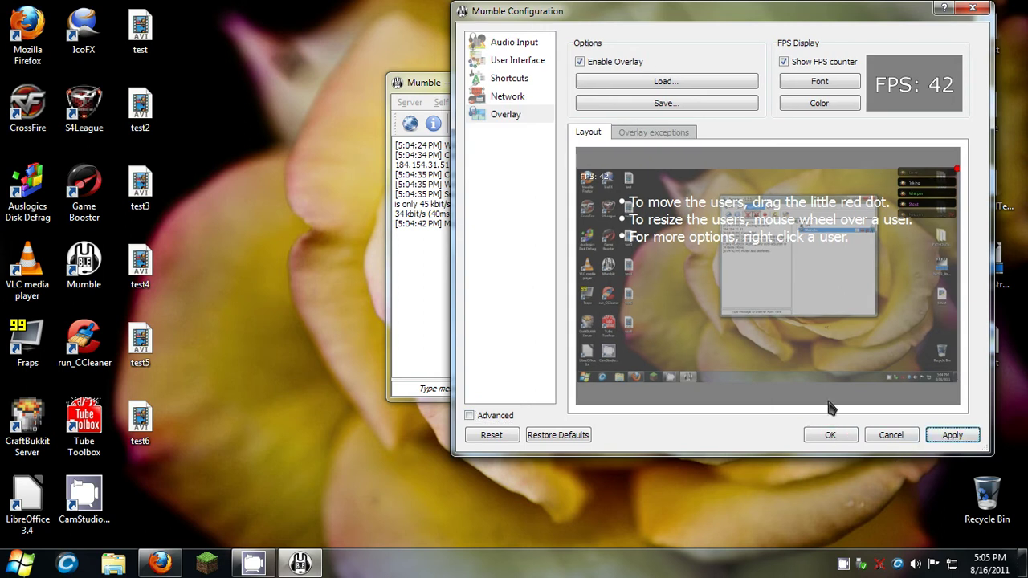
pyautogui.click(506, 46)
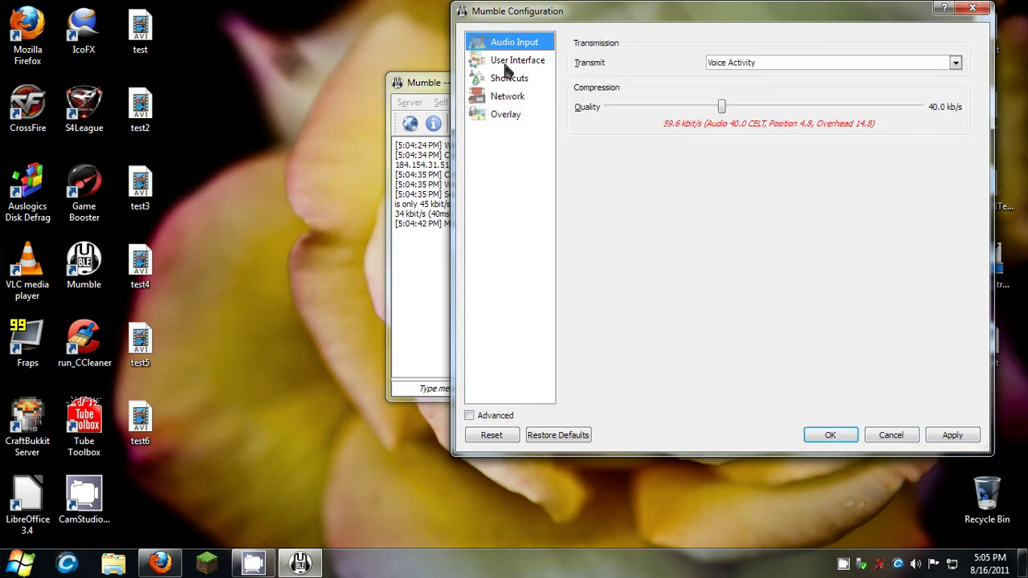
pyautogui.click(508, 63)
pyautogui.click(508, 80)
pyautogui.click(508, 97)
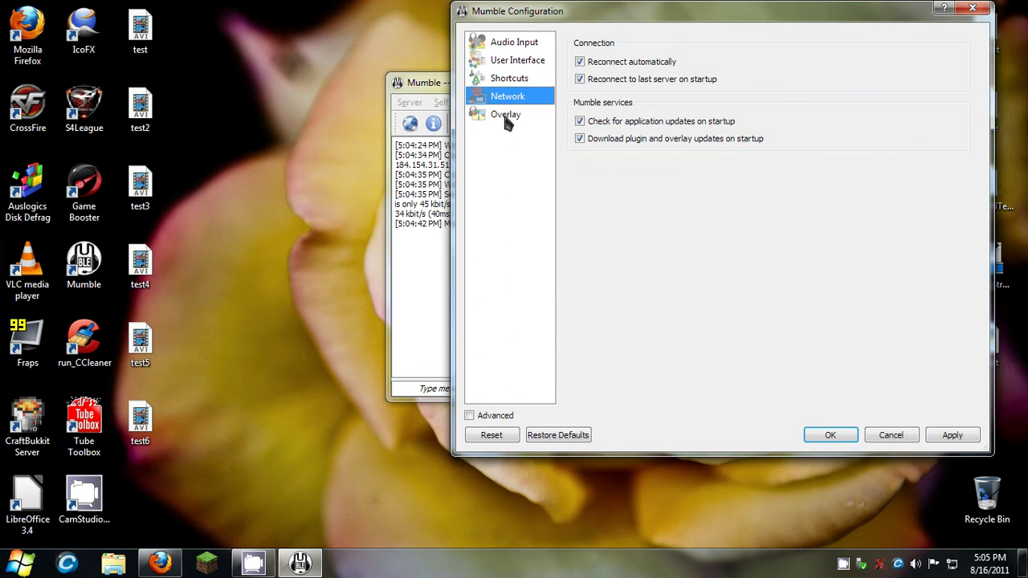
pyautogui.click(506, 116)
pyautogui.click(502, 96)
pyautogui.click(512, 44)
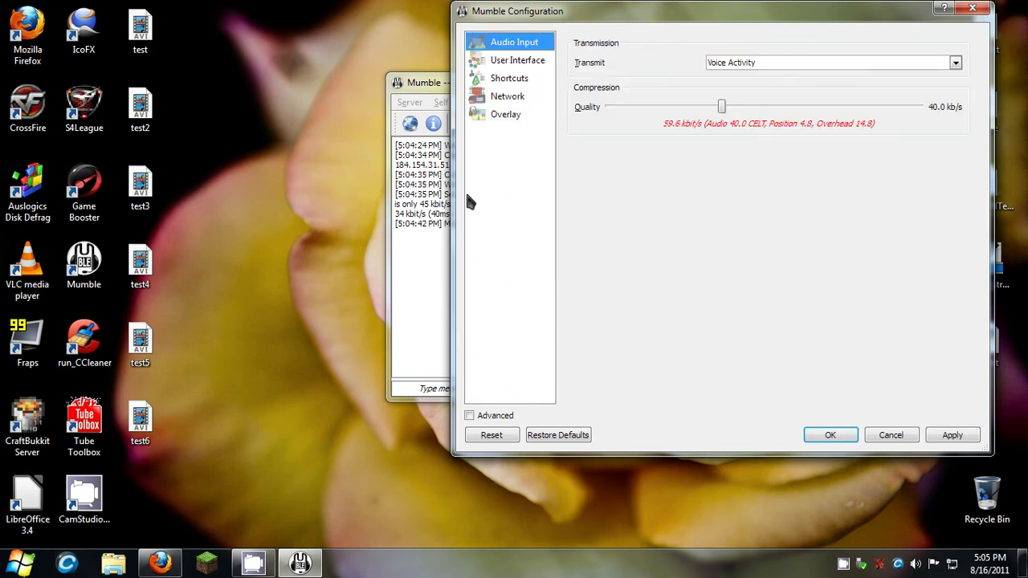
pyautogui.click(493, 413)
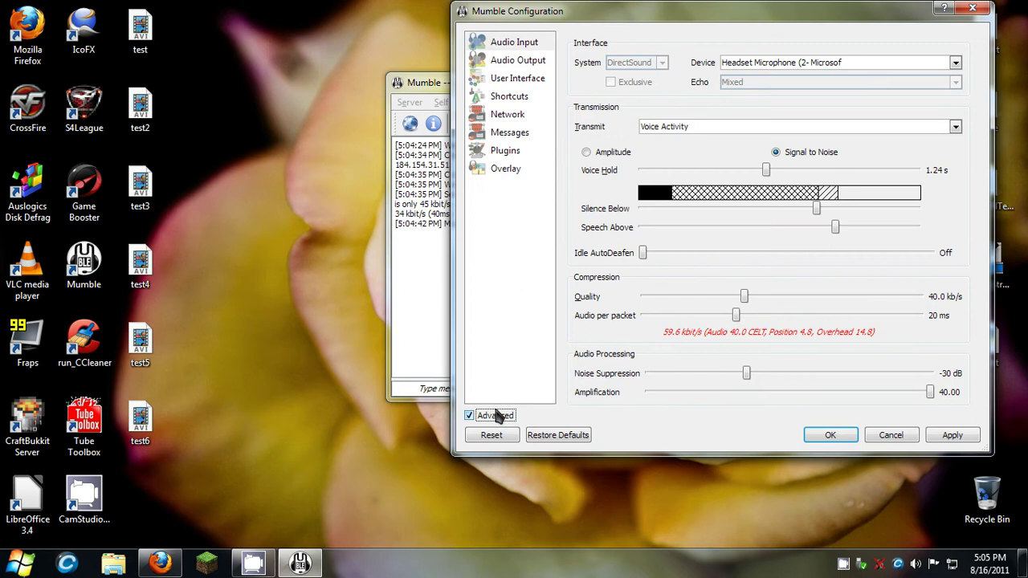
pyautogui.click(953, 435)
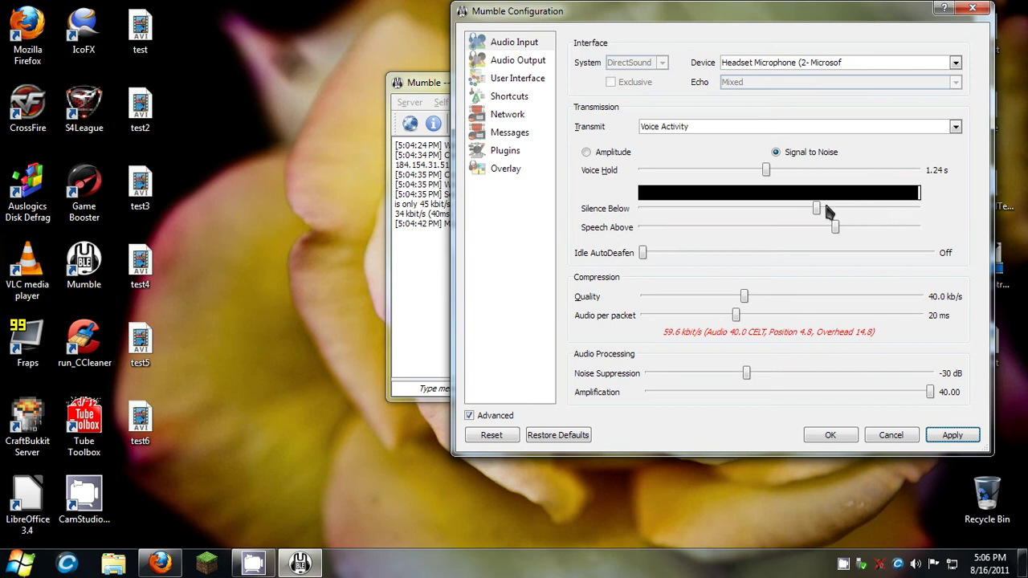
# - Open the Shortcuts settings and select the existing Push-to-Talk entry
pyautogui.click(504, 98)
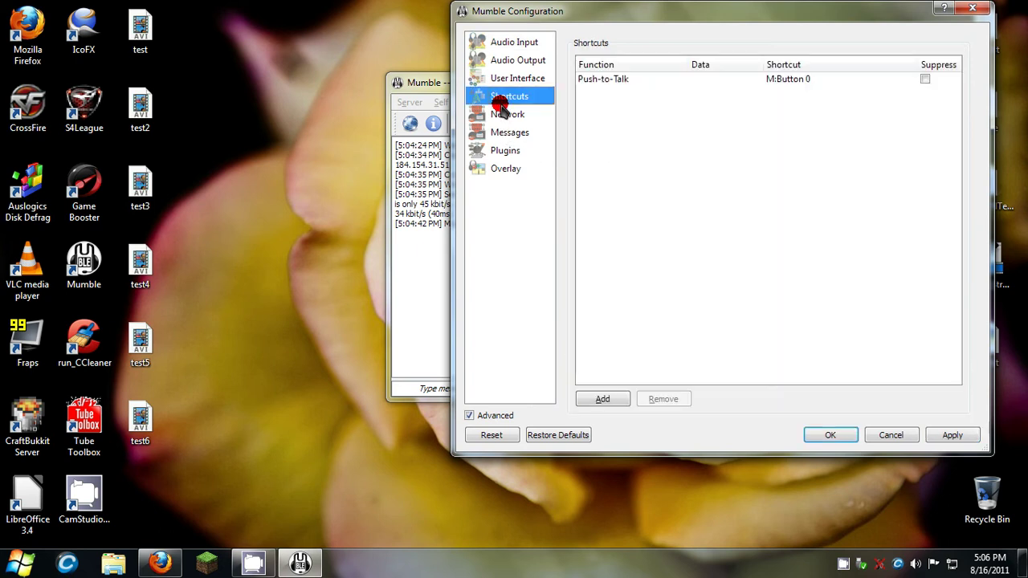
pyautogui.click(631, 79)
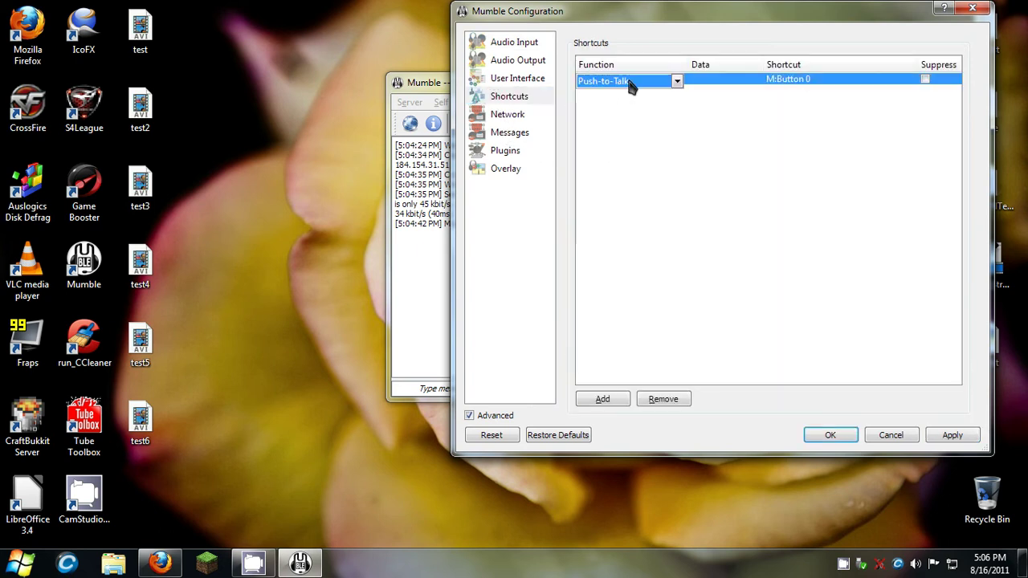
pyautogui.click(632, 184)
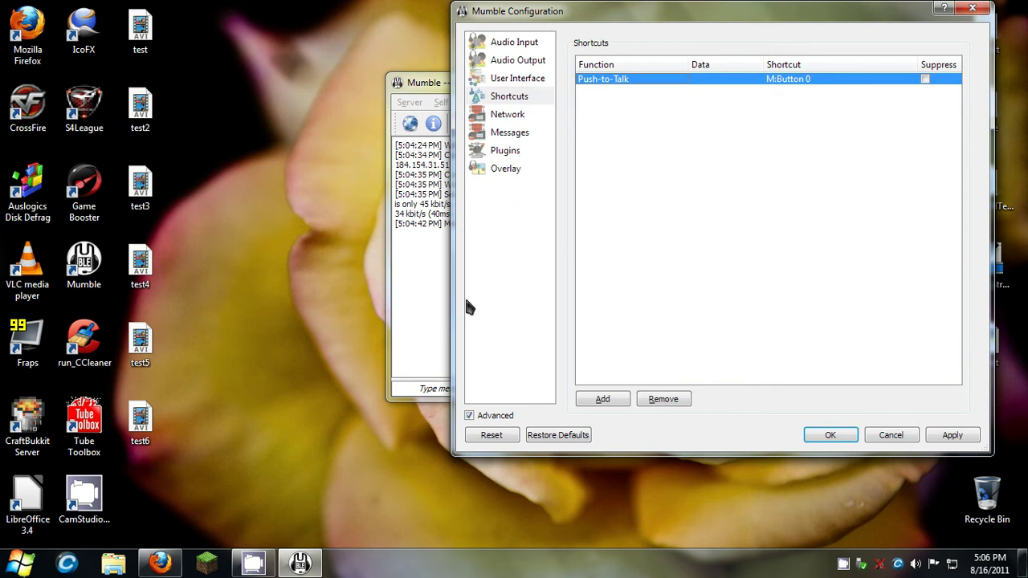
# - Add a second shortcut with the Push-to-Talk function on mouse Button 0 and remove it again
pyautogui.click(603, 401)
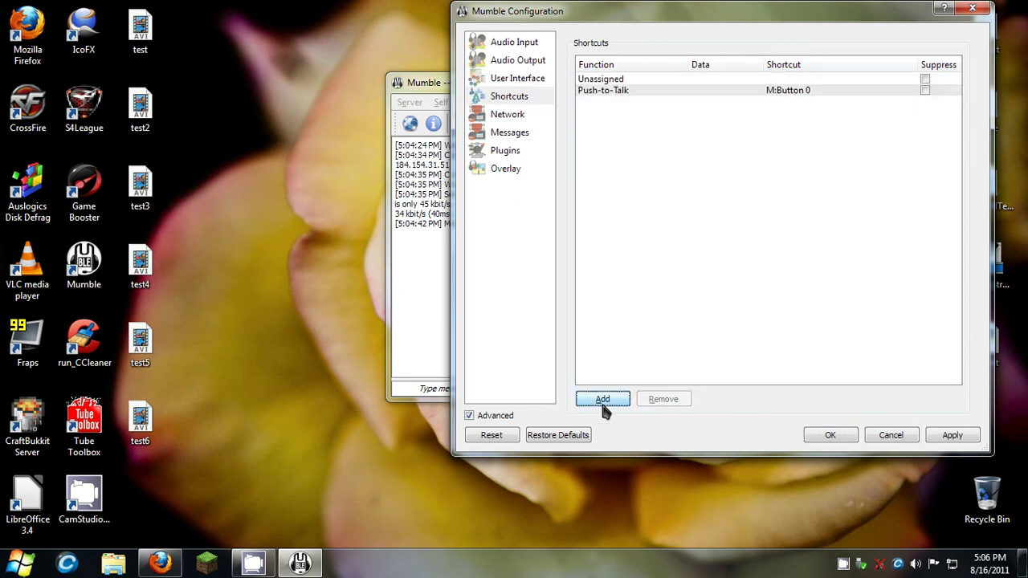
pyautogui.click(617, 81)
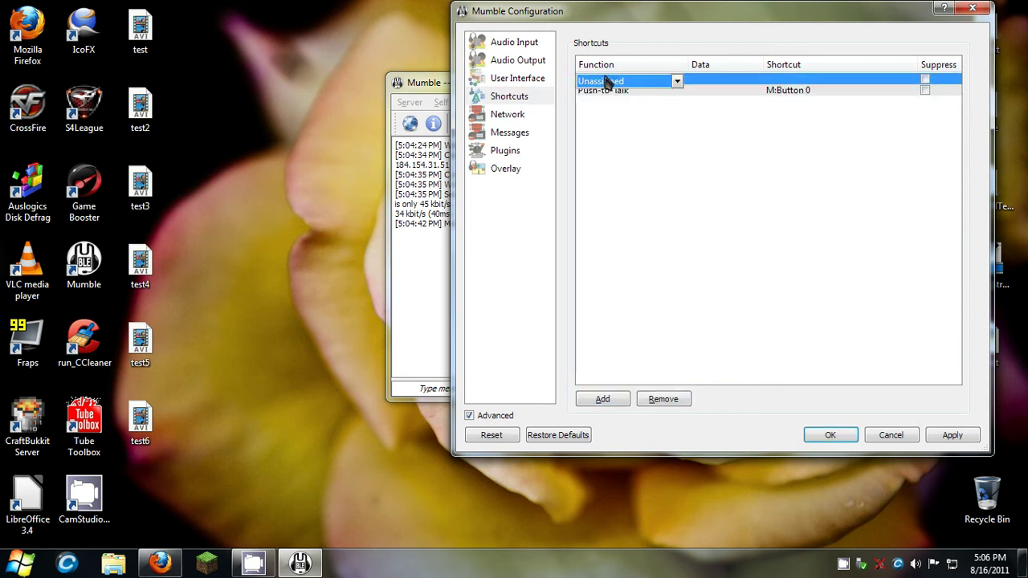
pyautogui.click(608, 83)
pyautogui.click(608, 106)
pyautogui.click(785, 81)
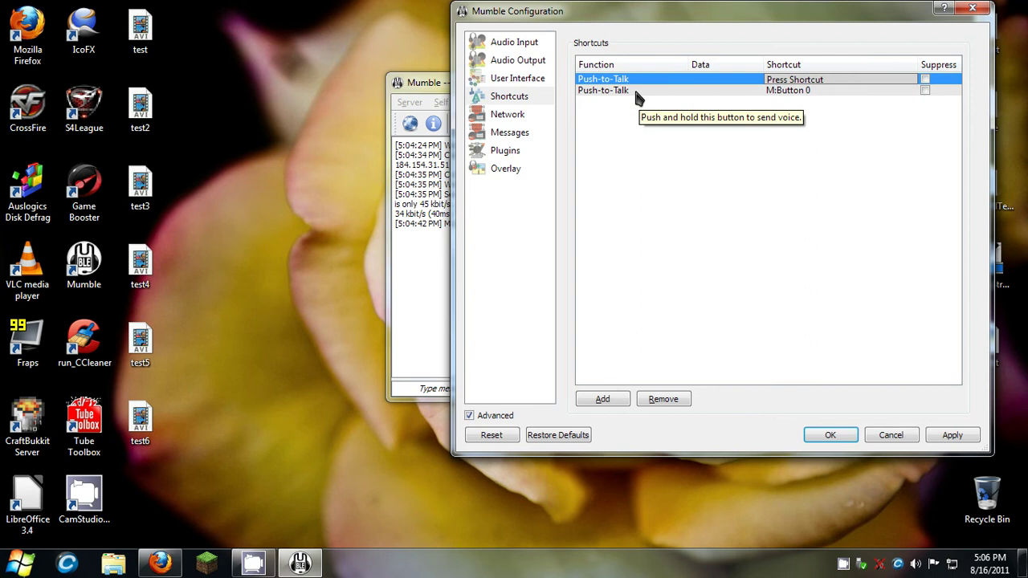
pyautogui.click(673, 80)
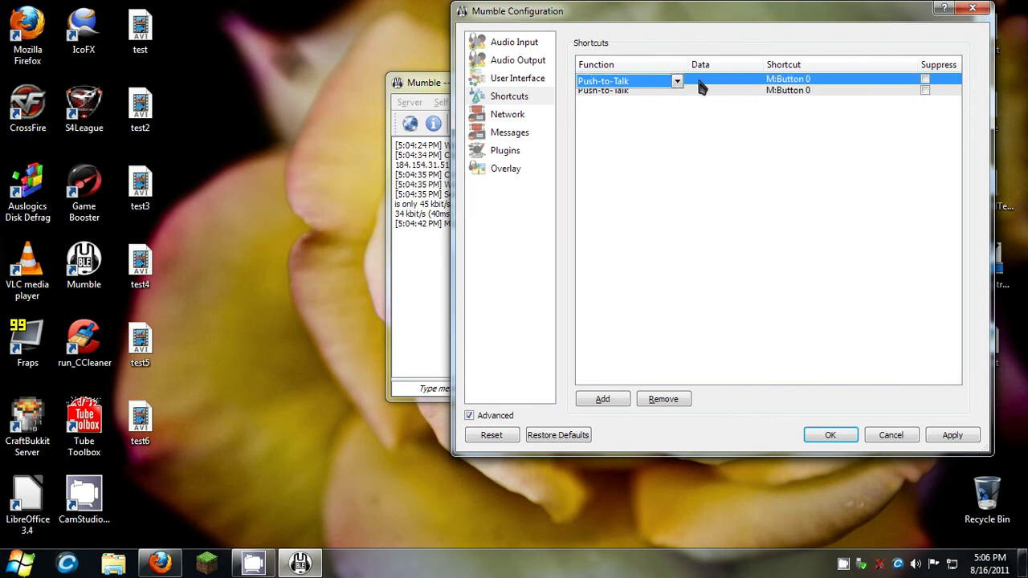
pyautogui.click(685, 404)
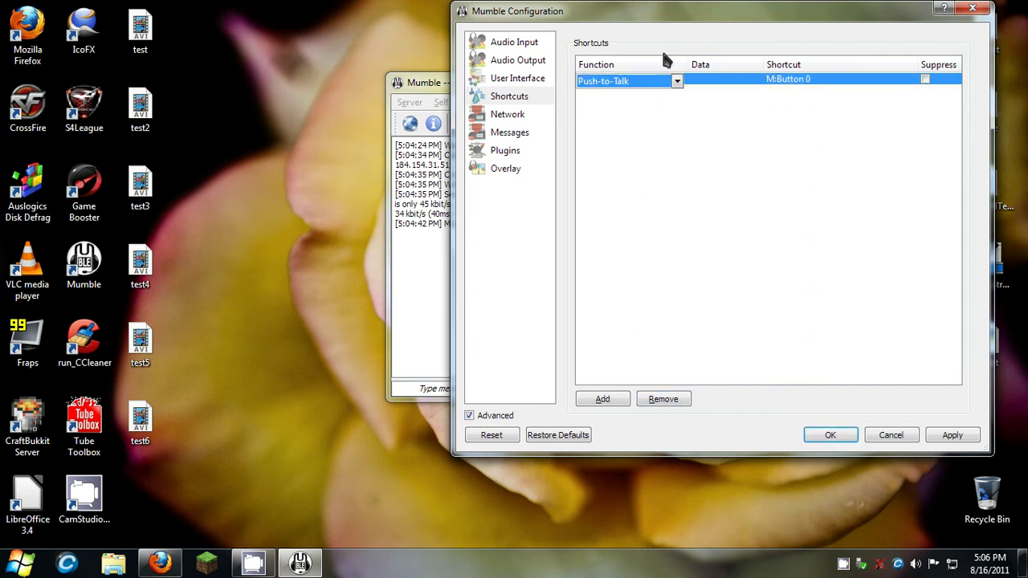
# - Set the Push-to-Talk shortcut to the Alt key
pyautogui.click(769, 81)
pyautogui.click(790, 81)
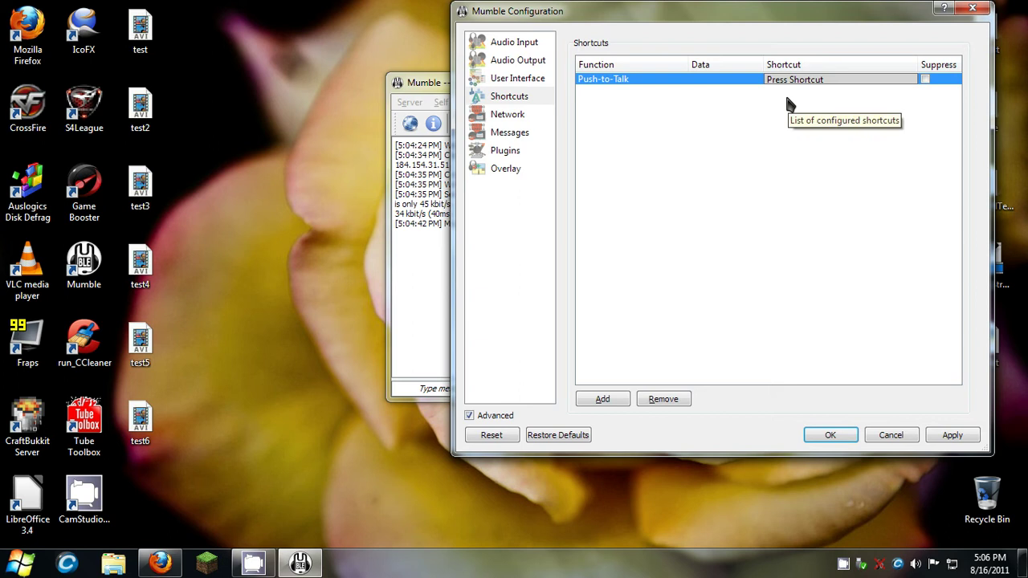
pyautogui.press('alt')
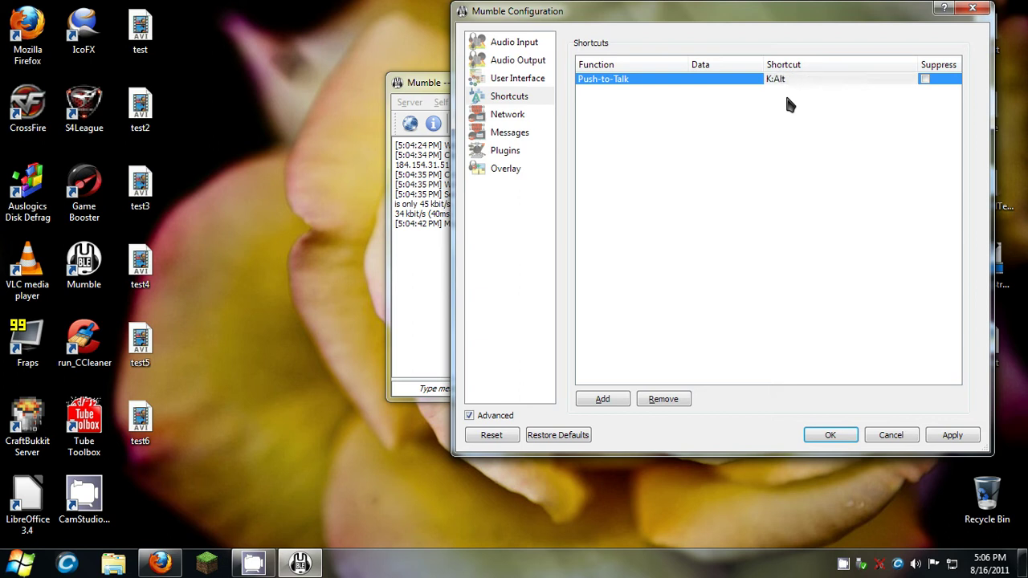
# - Open the User Interface settings and check the style choices, keeping System default
pyautogui.click(518, 81)
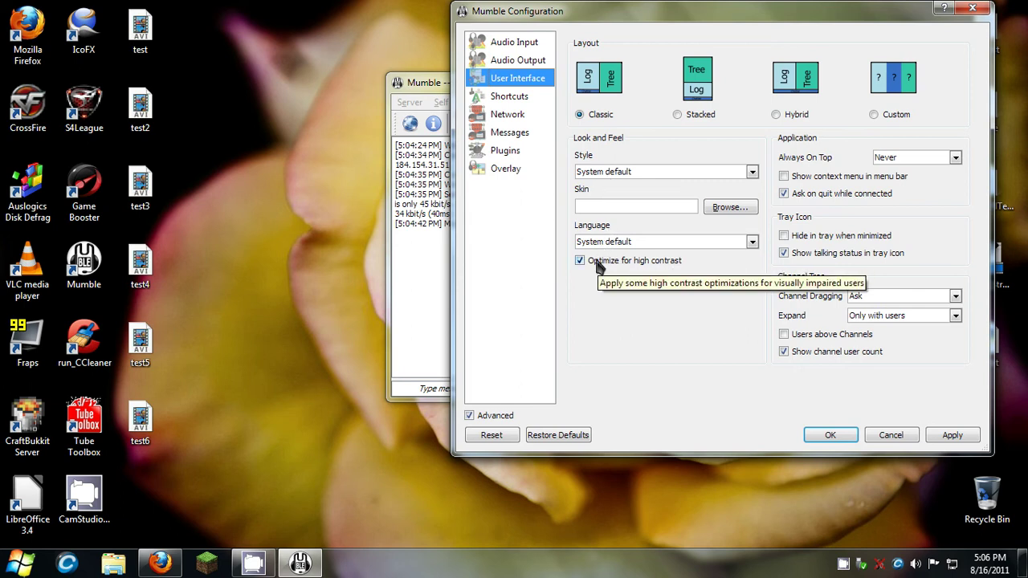
pyautogui.click(623, 175)
pyautogui.click(623, 183)
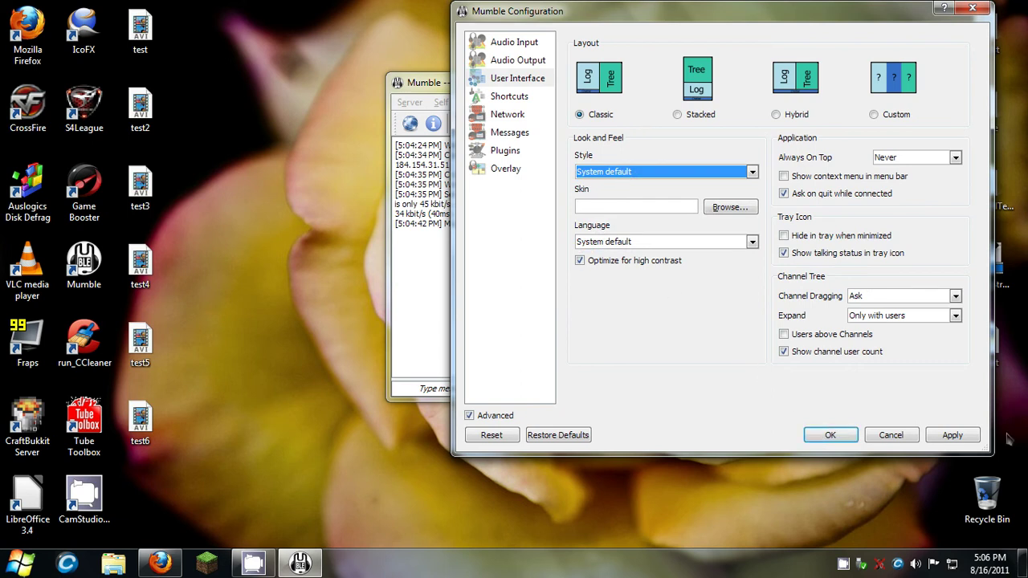
# - Apply the configuration settings and close the configuration dialog
pyautogui.click(947, 436)
pyautogui.click(831, 436)
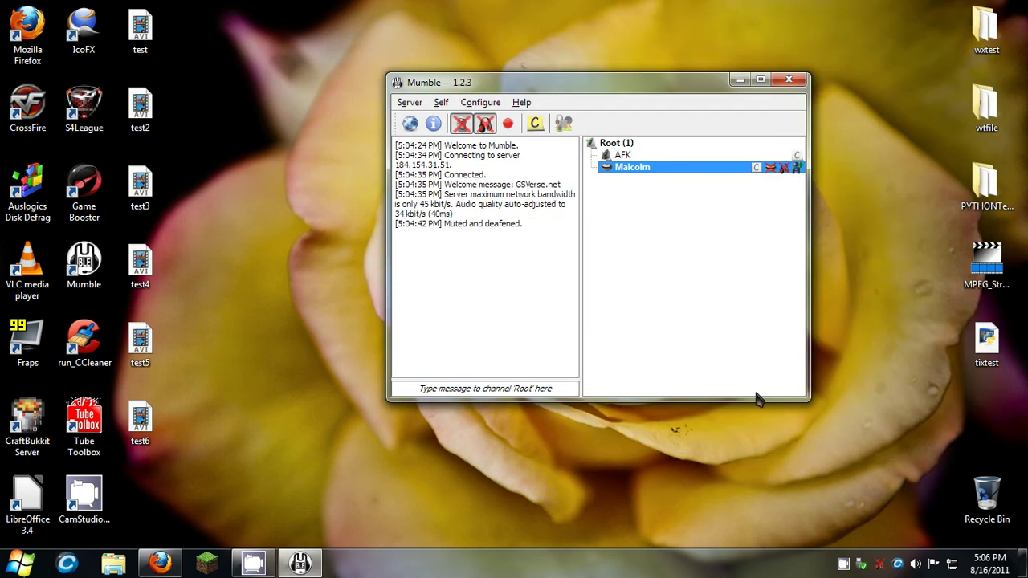
# - Look through the channel tree entries for Root, AFK and the connected user, including the options available for that user
pyautogui.click(603, 155)
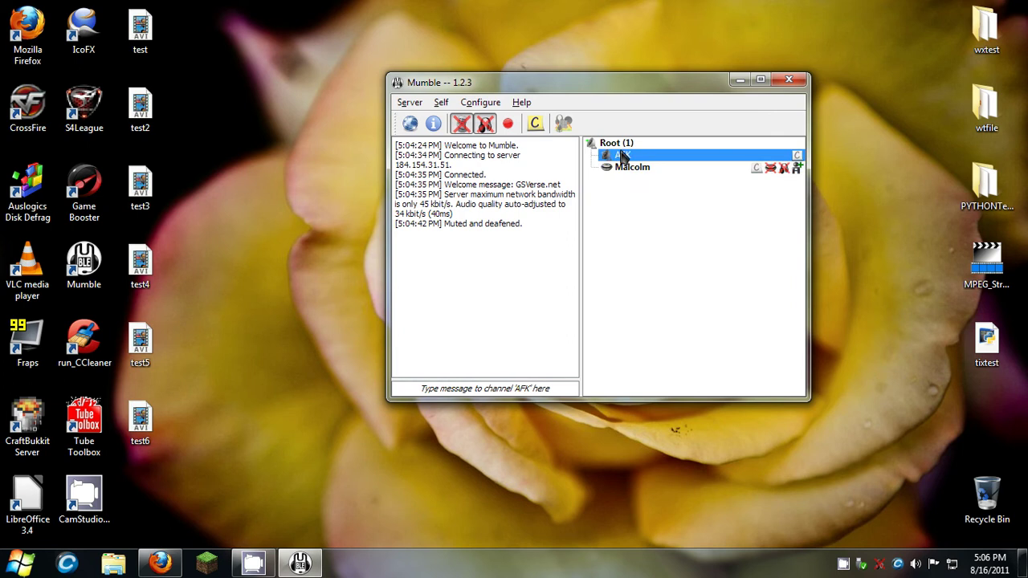
pyautogui.click(599, 144)
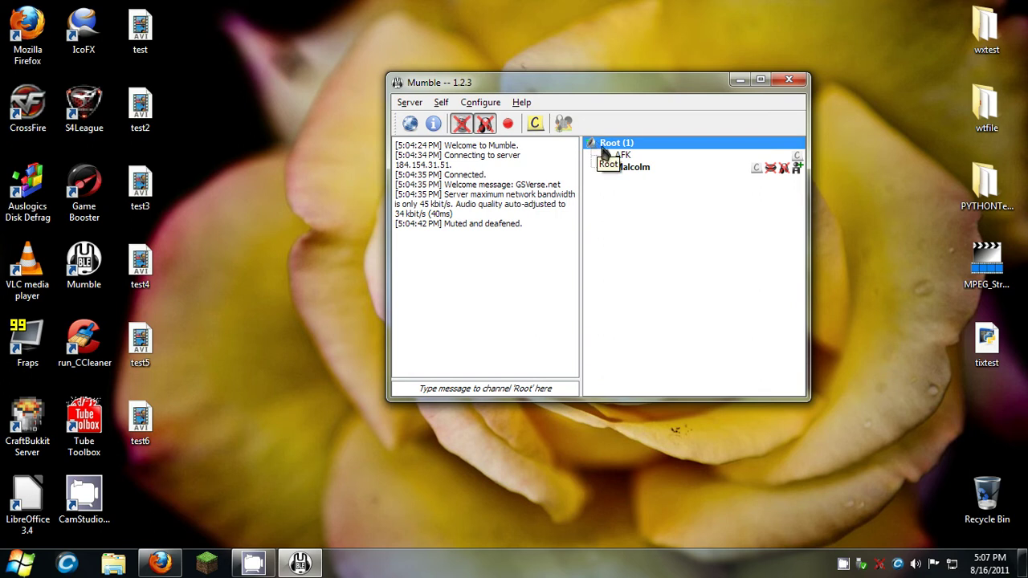
pyautogui.click(604, 155)
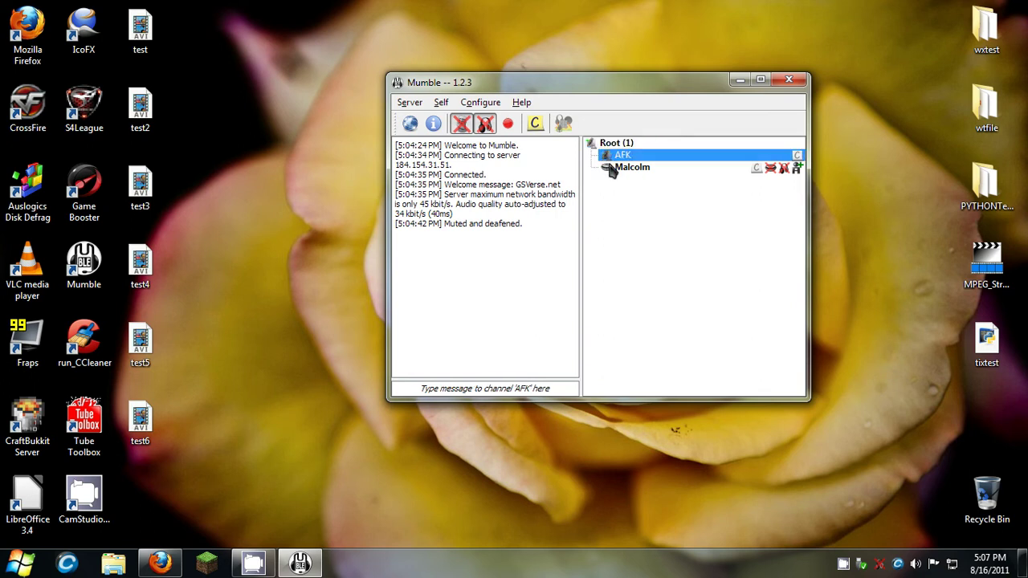
pyautogui.click(607, 169)
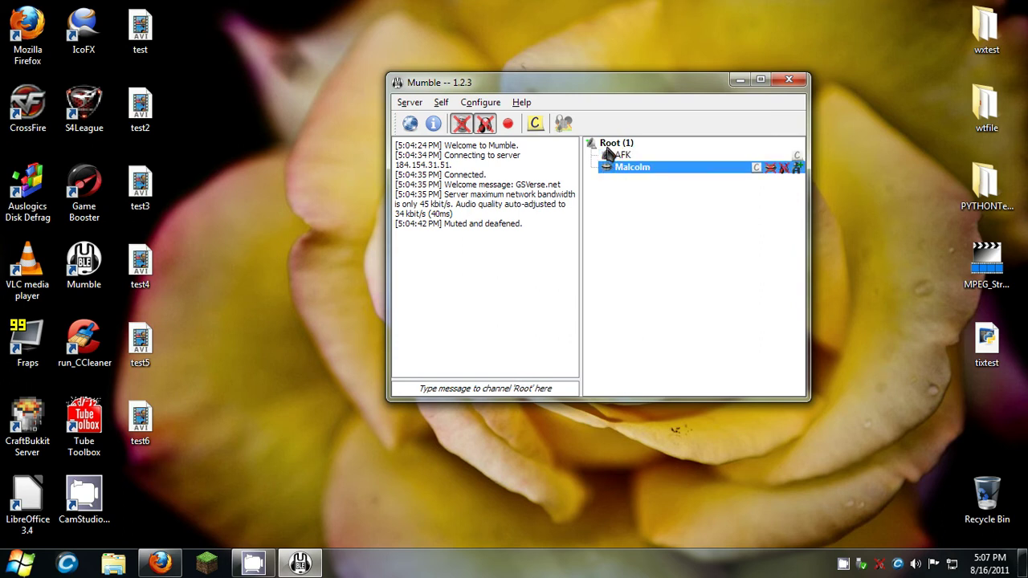
pyautogui.click(617, 267)
pyautogui.rightClick(600, 261)
pyautogui.click(758, 314)
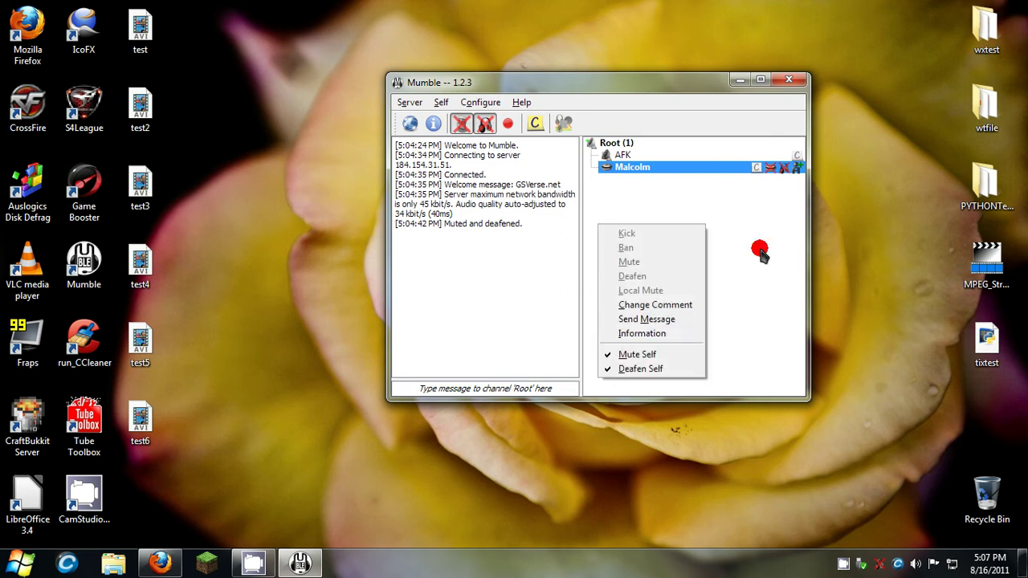
pyautogui.click(617, 156)
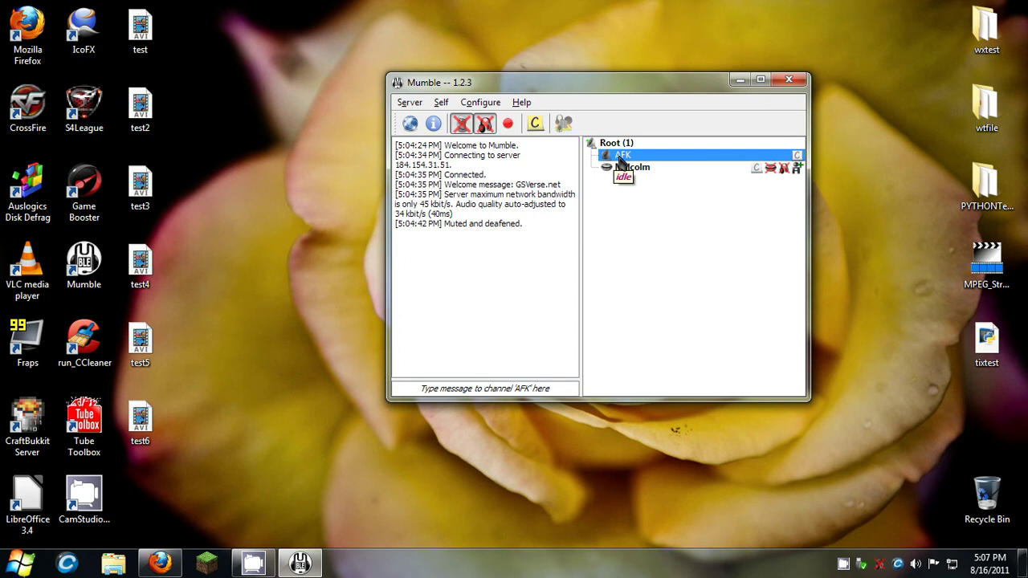
# - Reopen the configuration and review the Audio Output, User Interface and Audio Input settings
pyautogui.click(472, 102)
pyautogui.click(473, 121)
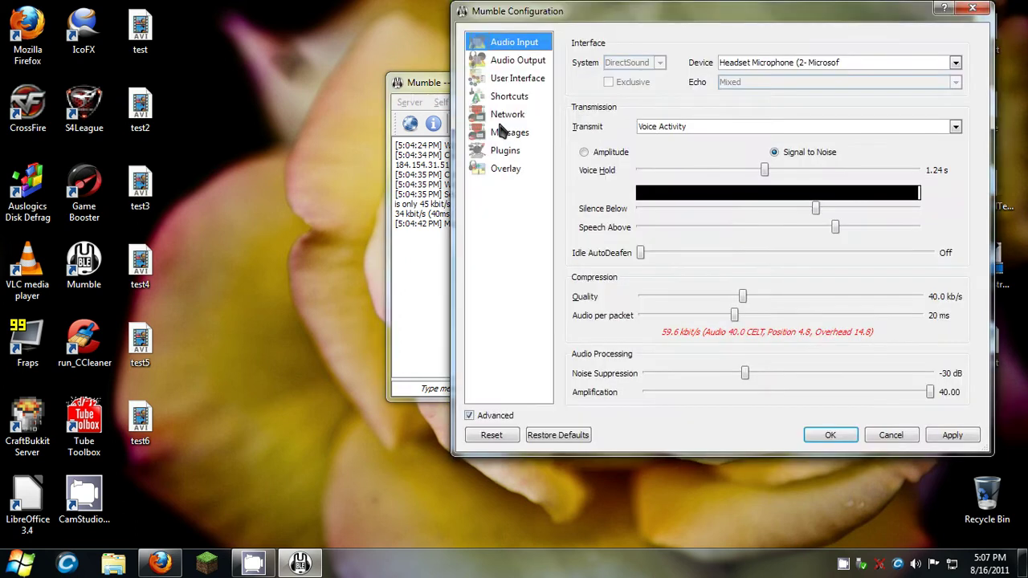
pyautogui.click(507, 61)
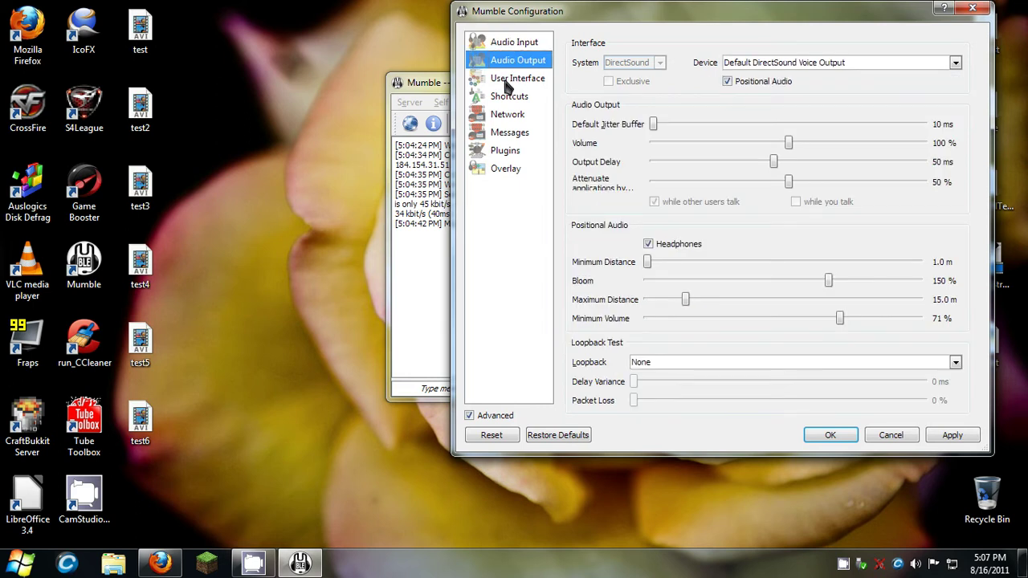
pyautogui.click(506, 80)
pyautogui.click(522, 48)
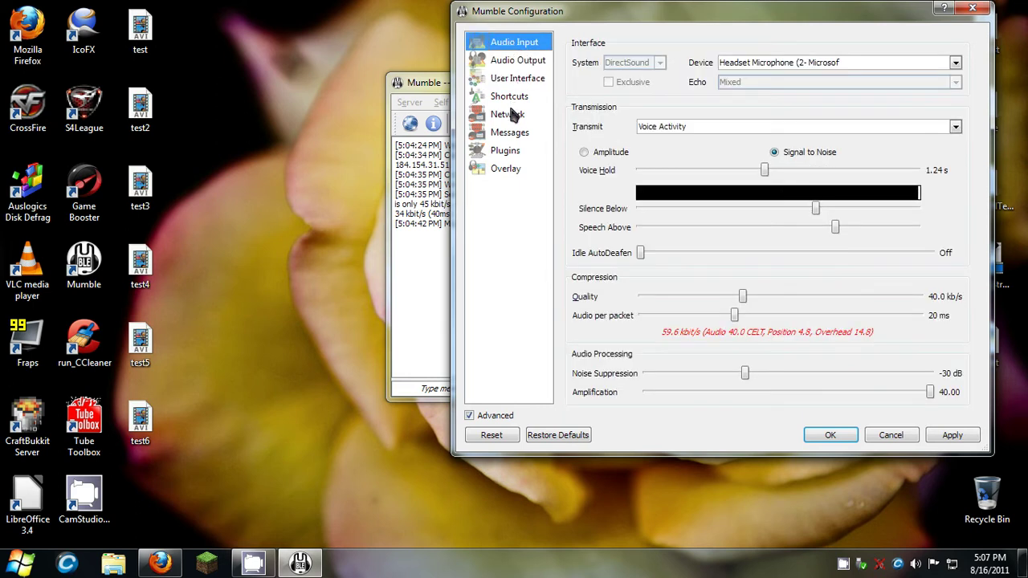
# - Review the Messages settings and the list of supported game plugins, and close the configuration
pyautogui.click(511, 135)
pyautogui.click(505, 150)
pyautogui.click(515, 135)
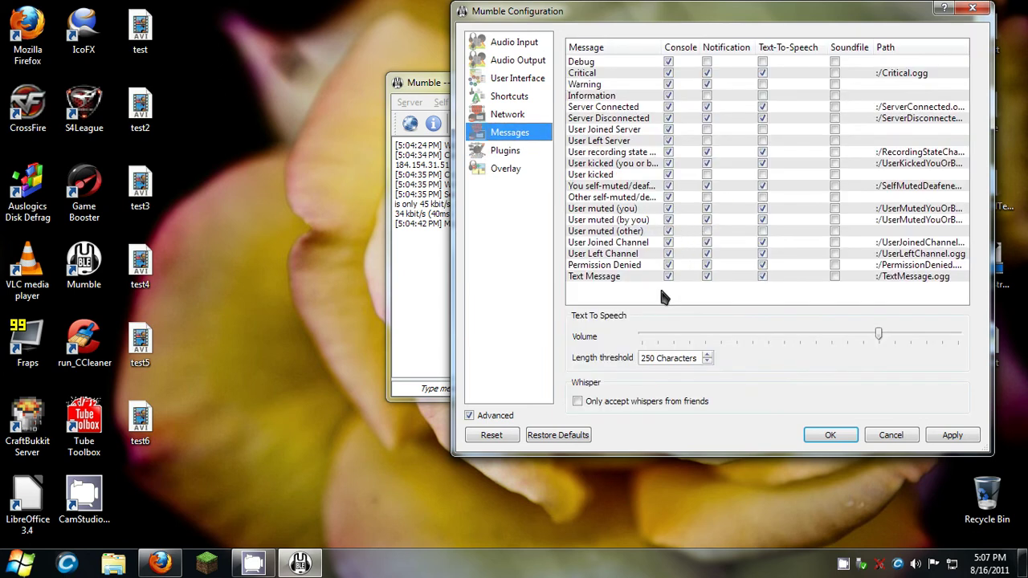
pyautogui.click(530, 152)
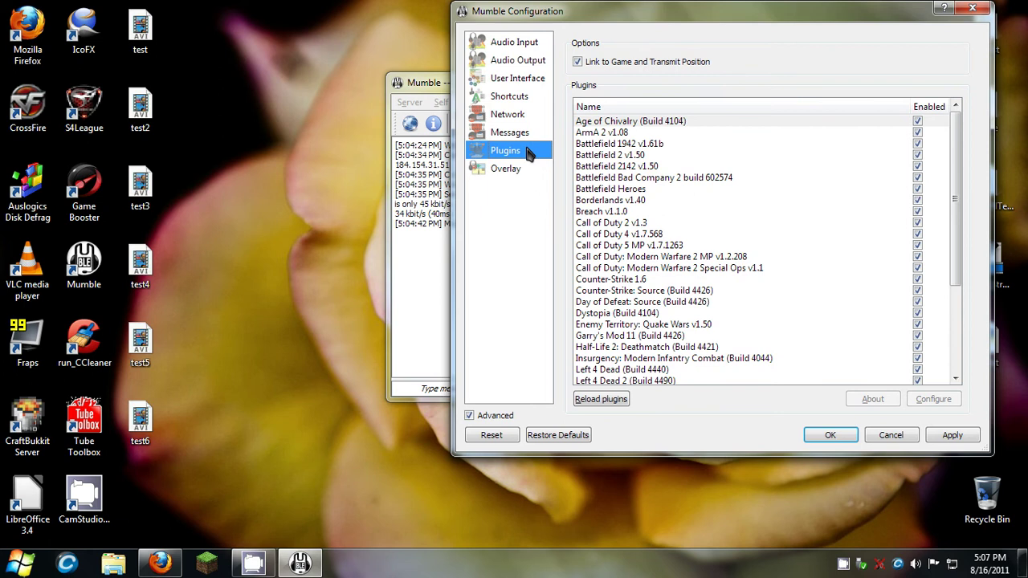
pyautogui.click(711, 256)
pyautogui.scroll(-4, 711, 259)
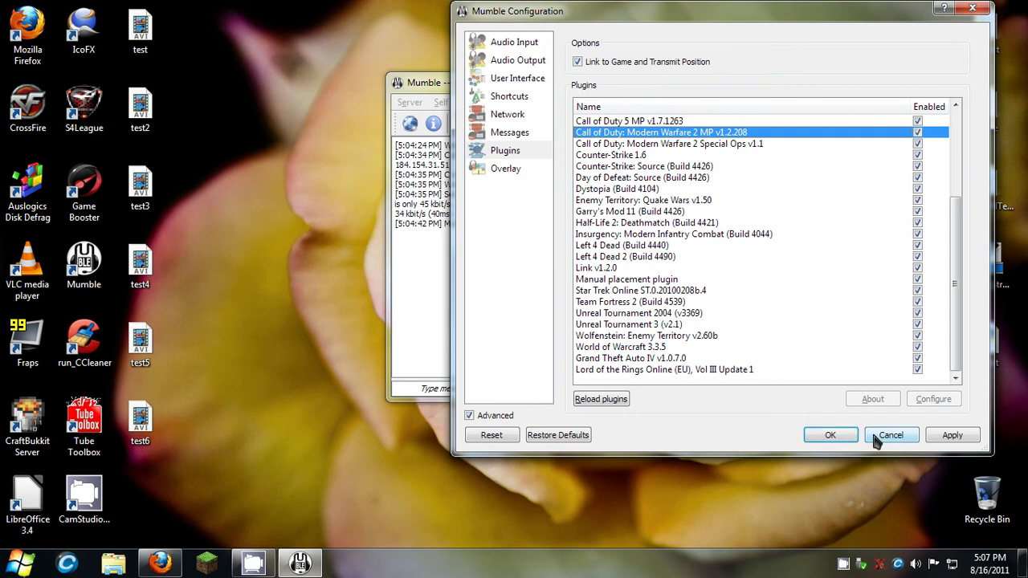
pyautogui.click(823, 433)
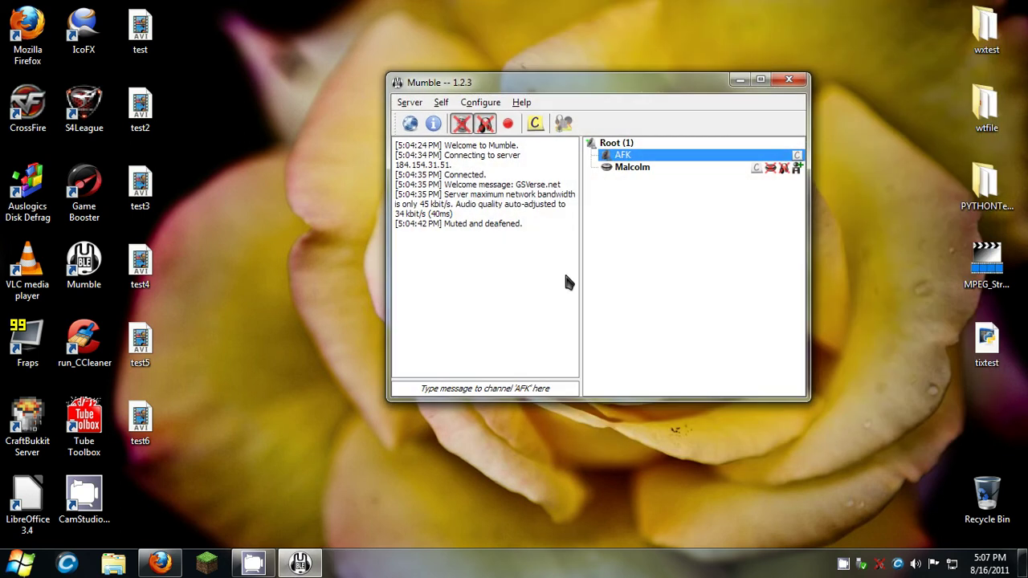
# - Reopen the User Interface settings and examine the Style choices and the Skin option
pyautogui.click(413, 105)
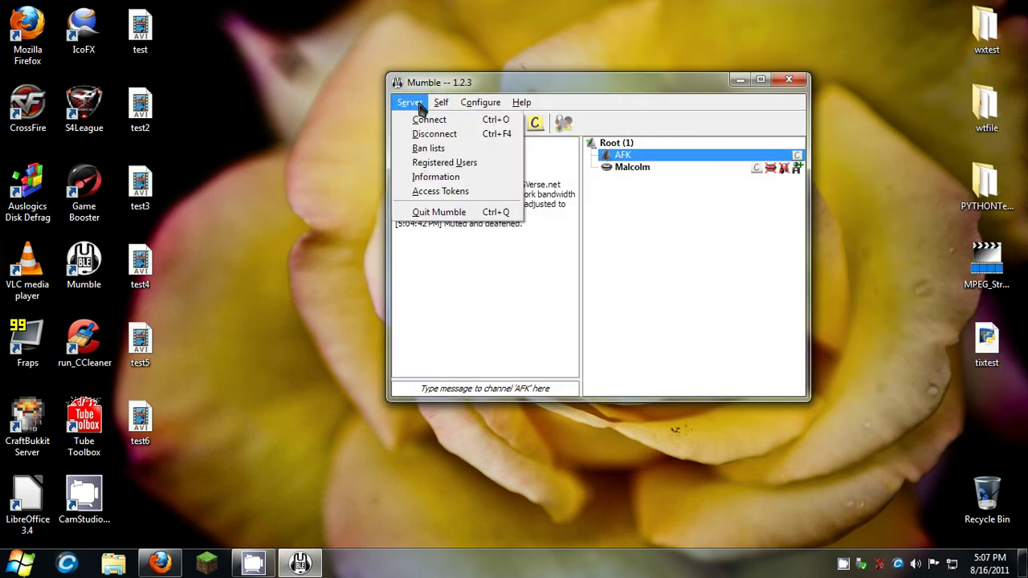
pyautogui.click(479, 121)
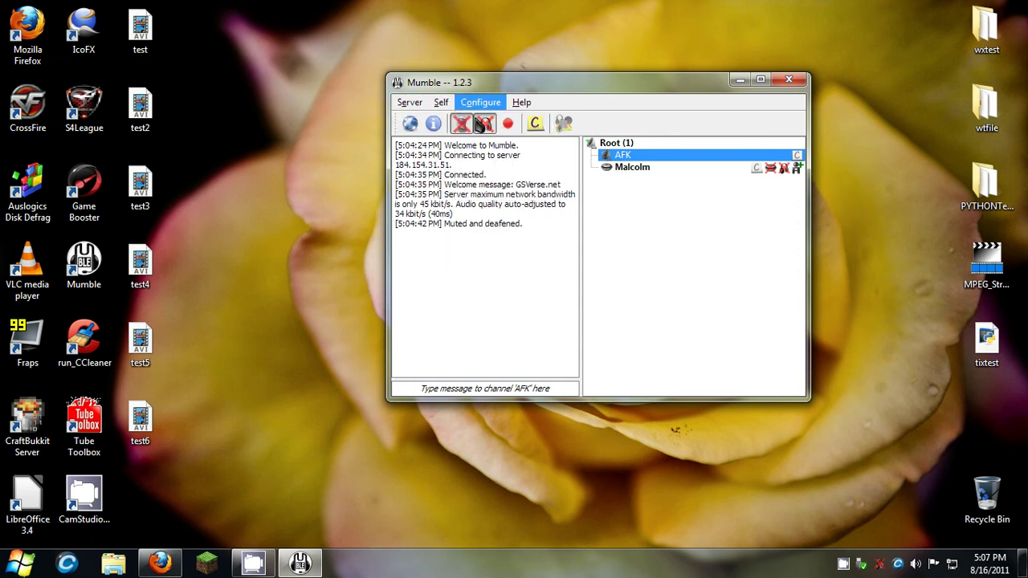
pyautogui.click(514, 78)
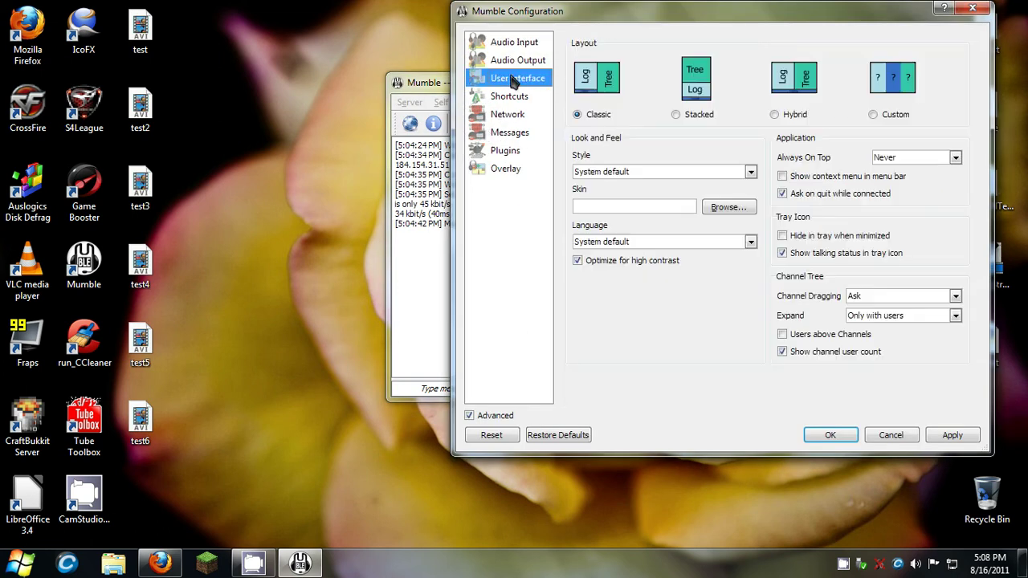
pyautogui.click(601, 171)
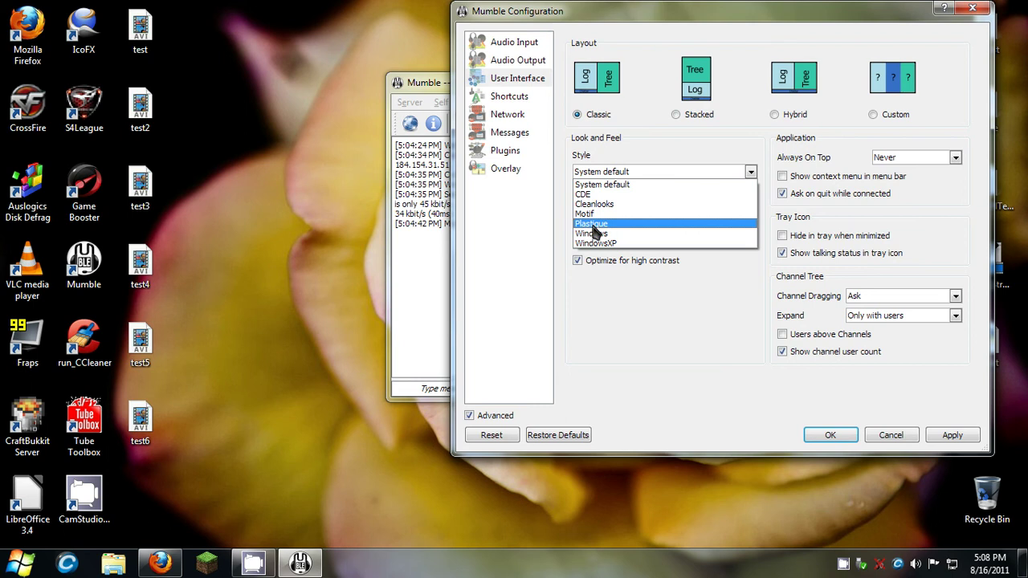
pyautogui.click(507, 265)
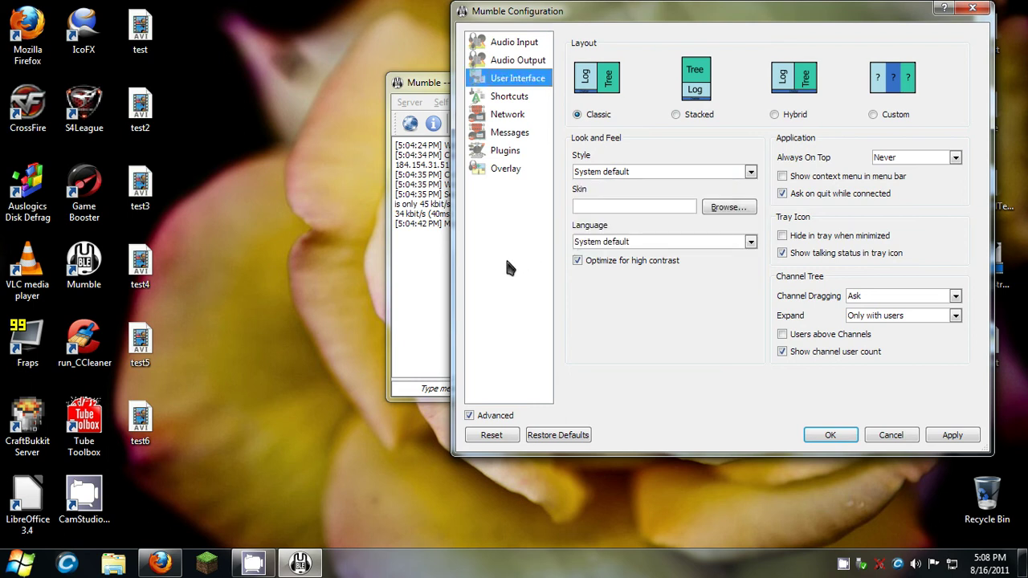
pyautogui.click(617, 204)
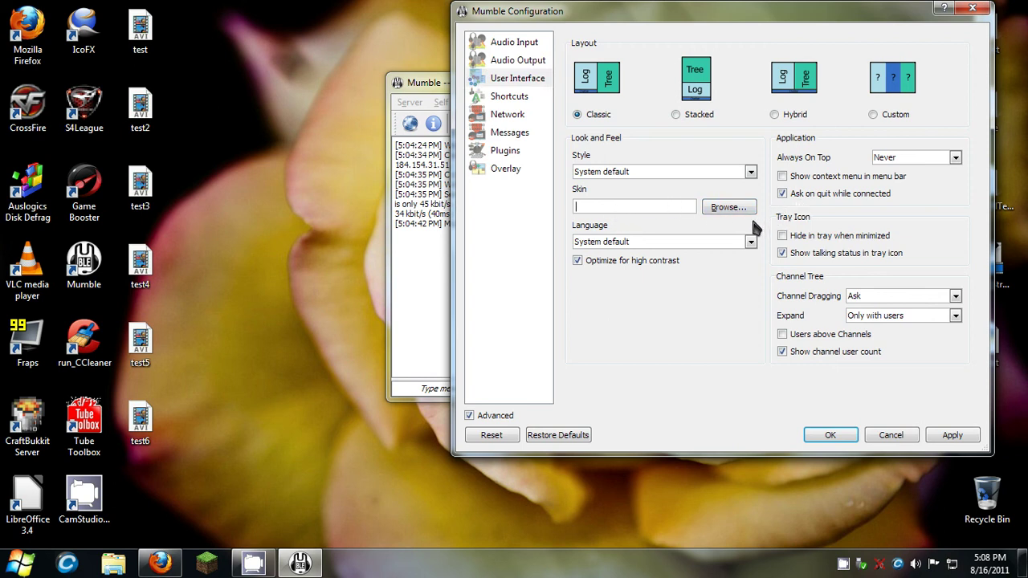
# - Enable and apply Hide in tray when minimized, turn it off again, and close the configuration with that change applied
pyautogui.click(801, 243)
pyautogui.click(943, 435)
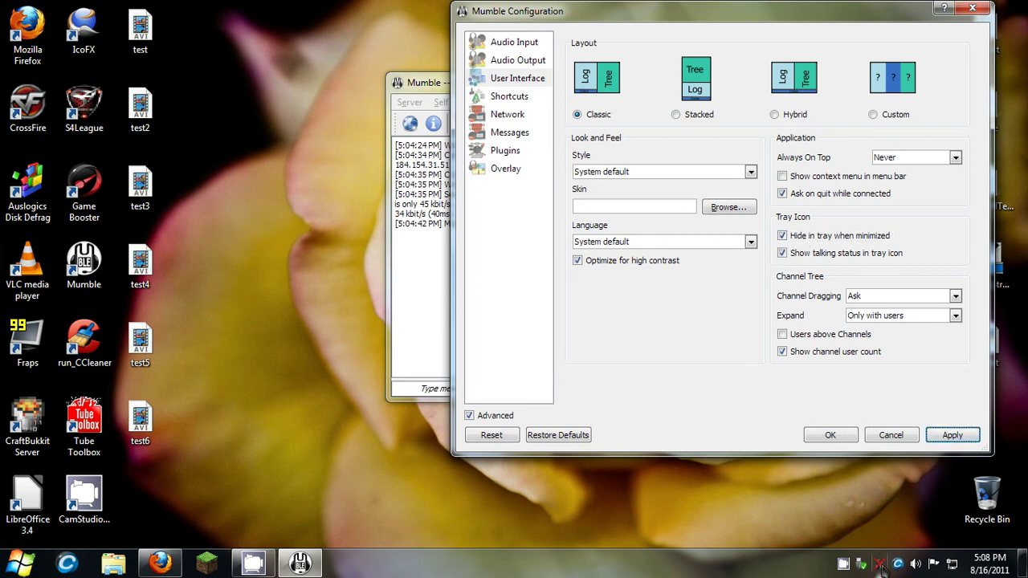
pyautogui.click(827, 243)
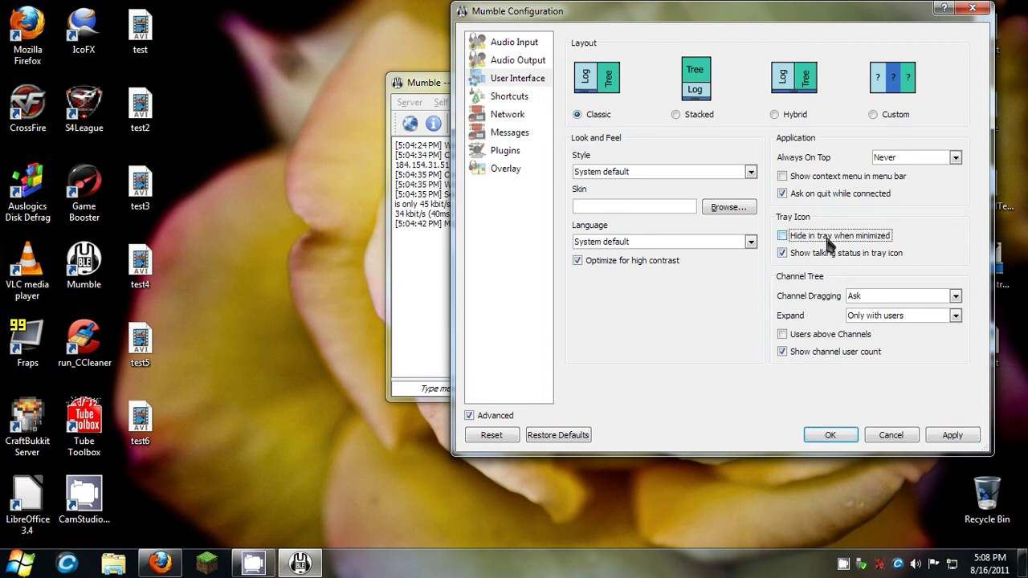
pyautogui.click(944, 435)
pyautogui.click(832, 434)
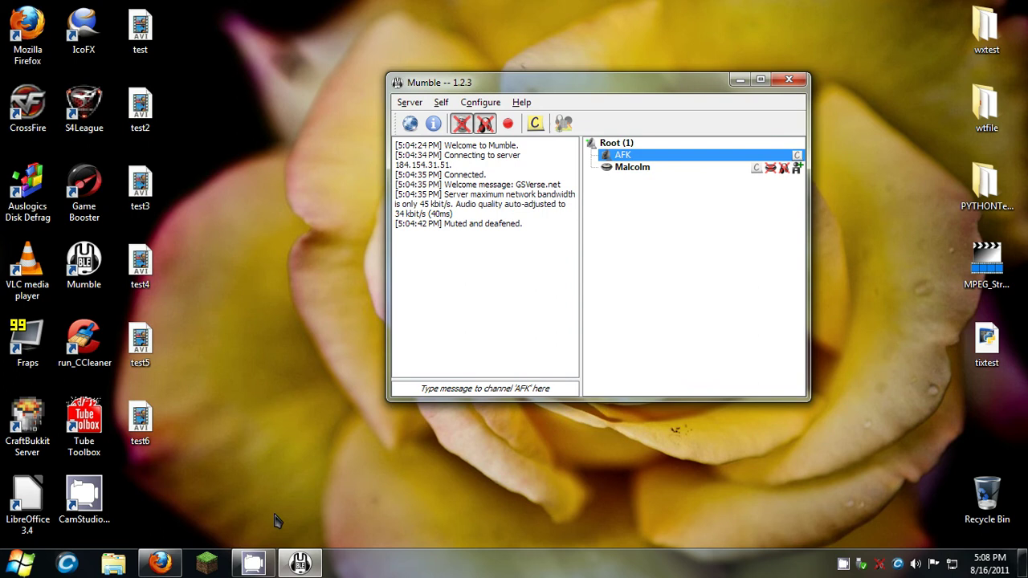
# - Switch to Firefox and open the Mumble/Voice Server page of the GoNuts site at the join logo
pyautogui.click(168, 564)
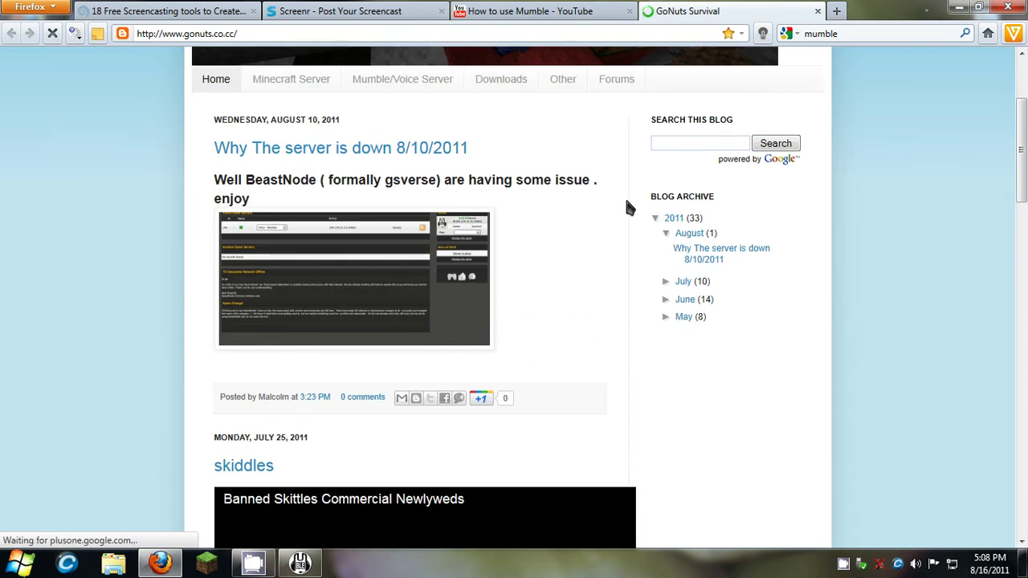
pyautogui.scroll(1, 486, 193)
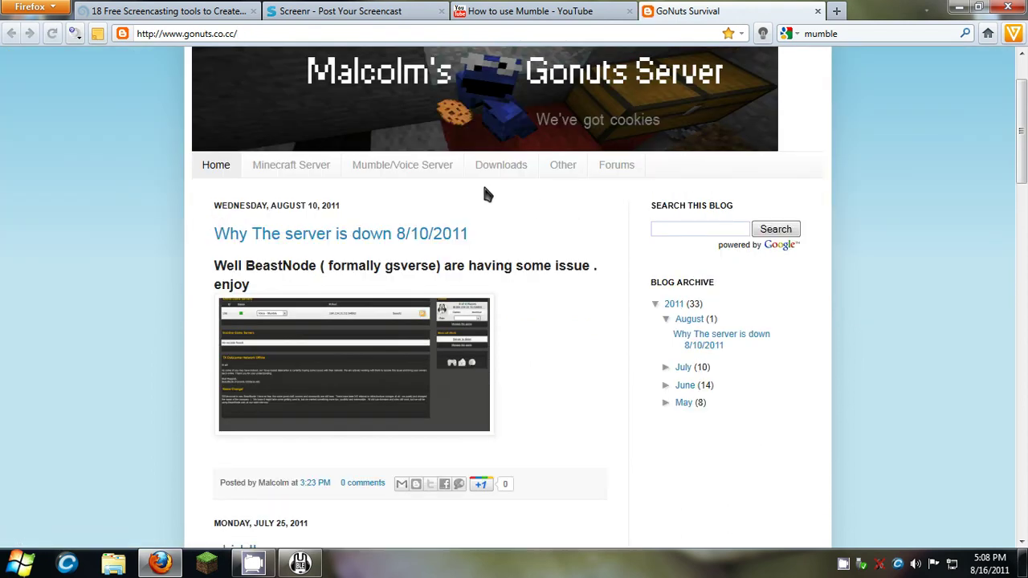
pyautogui.click(428, 170)
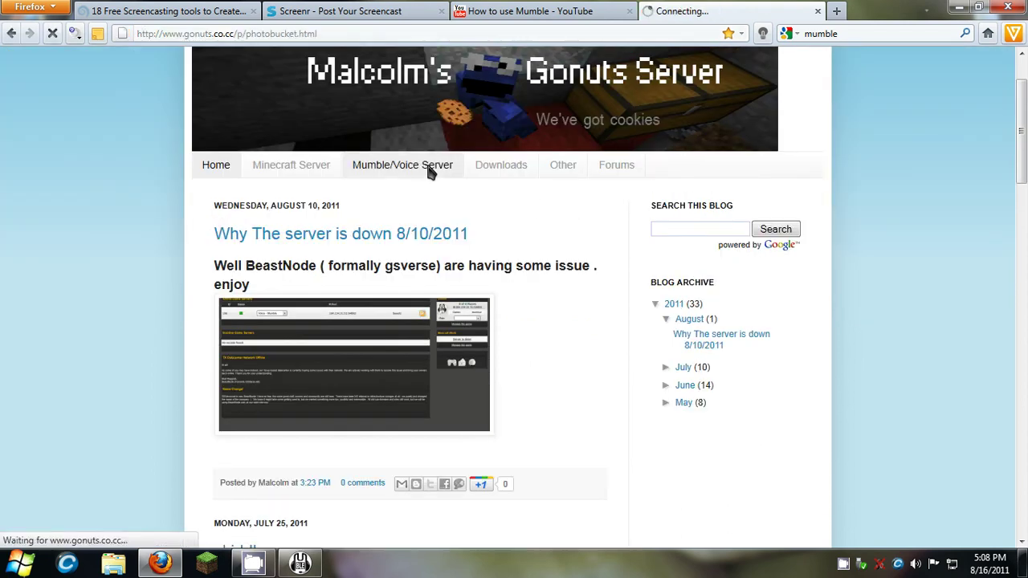
pyautogui.scroll(-2, 440, 201)
pyautogui.scroll(-2, 440, 201)
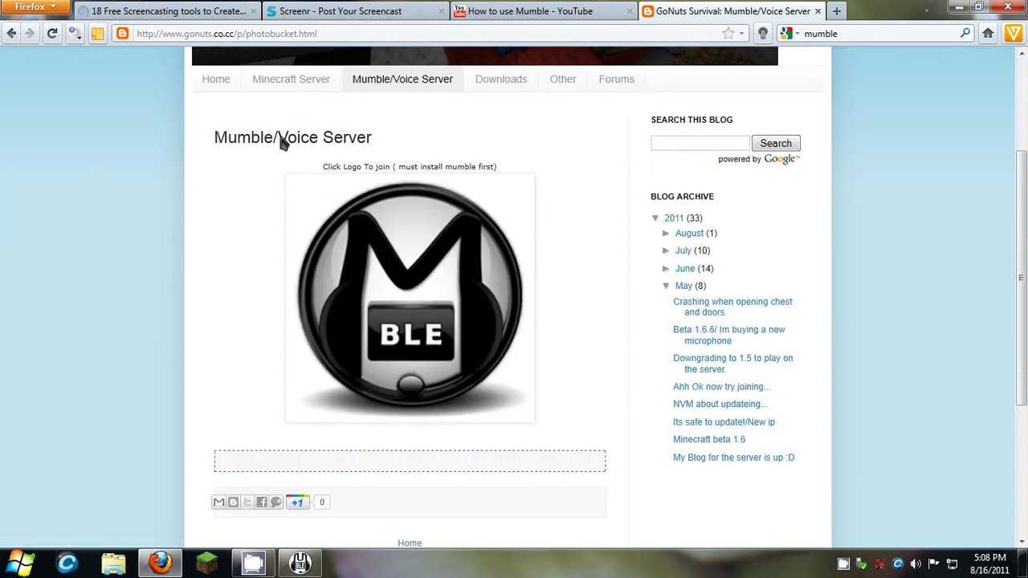
pyautogui.scroll(-2, 514, 145)
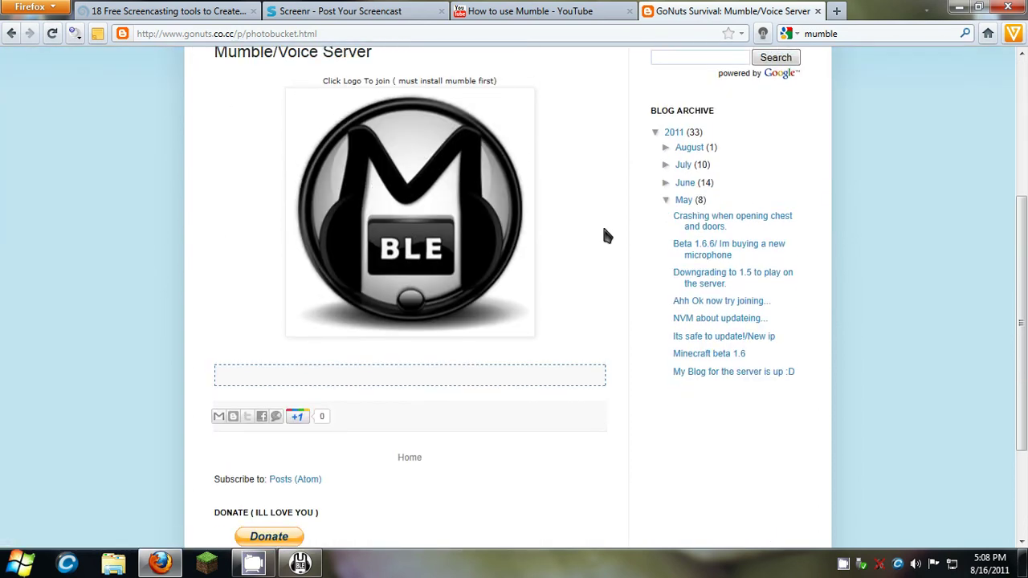
# - Inspect the link options and target of the Mumble logo used for joining the voice server
pyautogui.rightClick(351, 162)
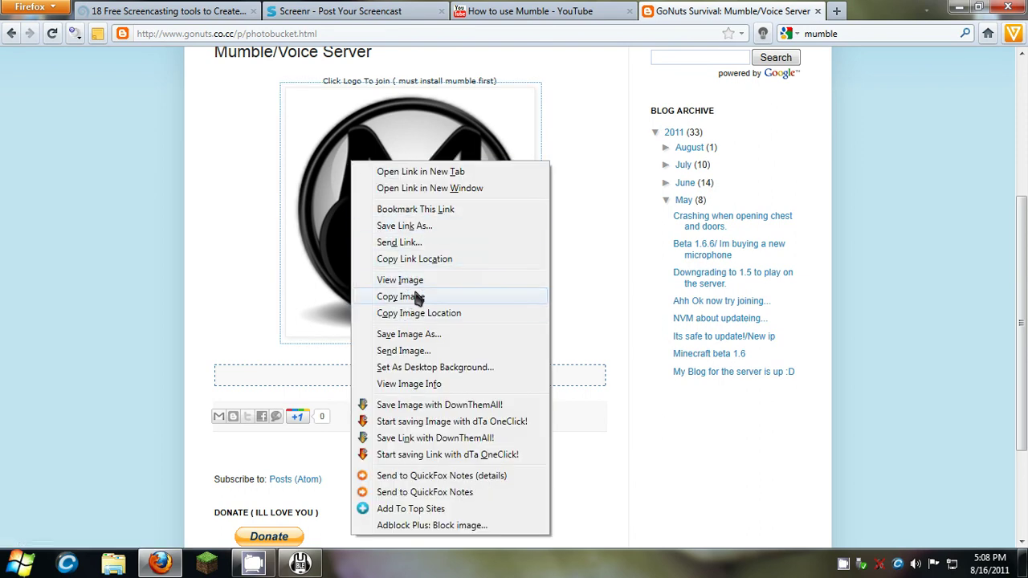
pyautogui.click(215, 156)
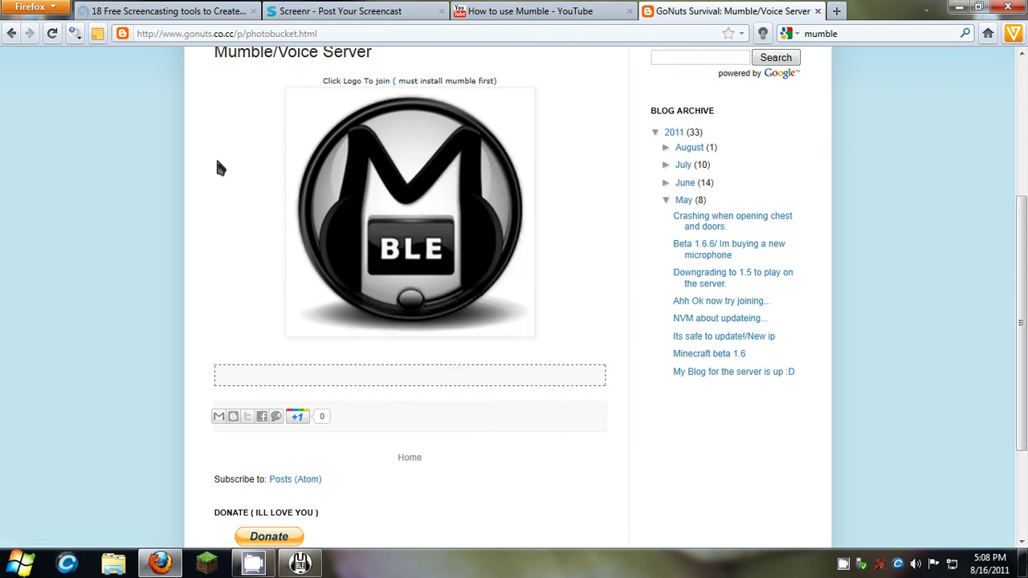
pyautogui.scroll(4, 444, 116)
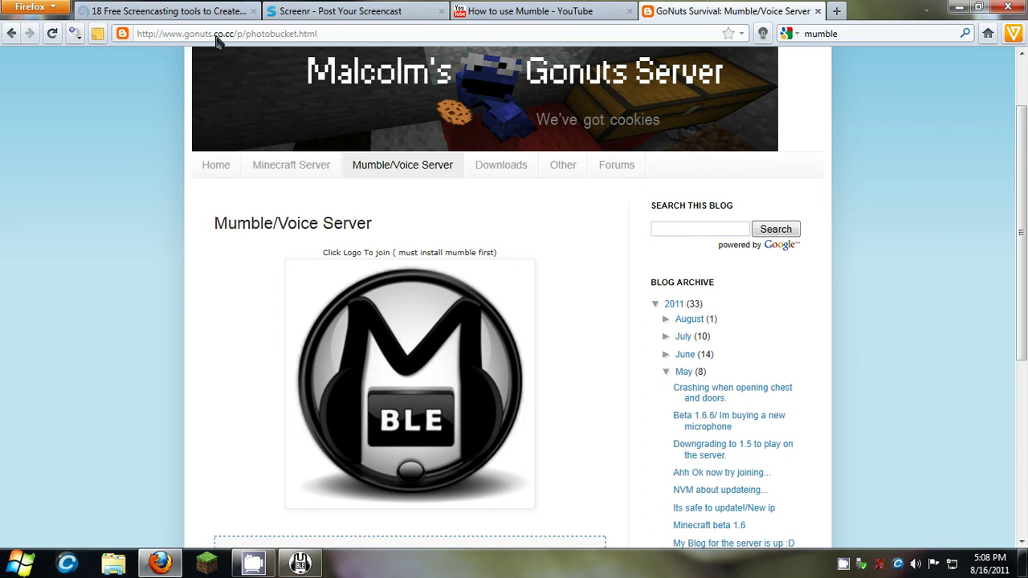
pyautogui.scroll(-4, 401, 152)
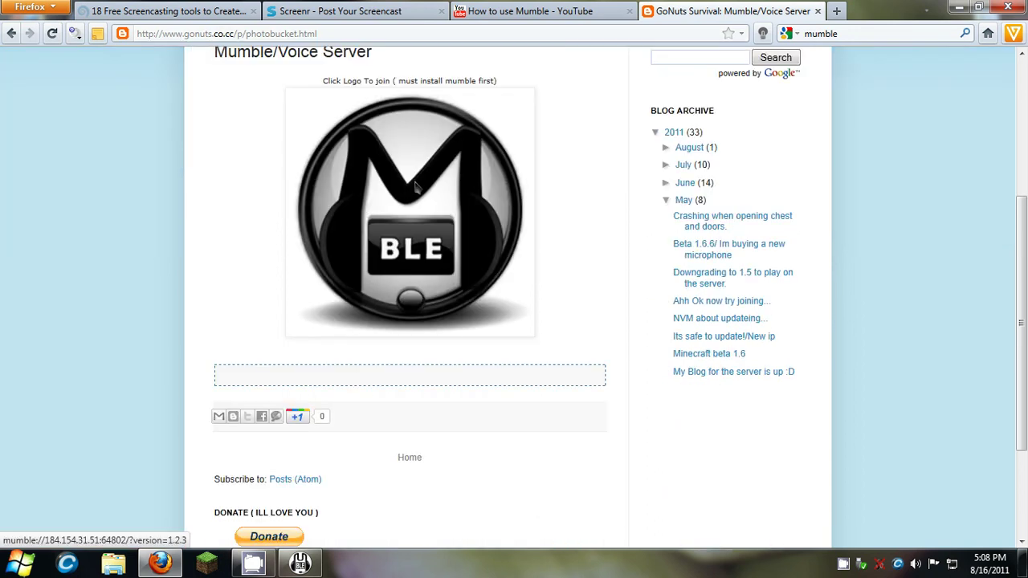
pyautogui.click(331, 570)
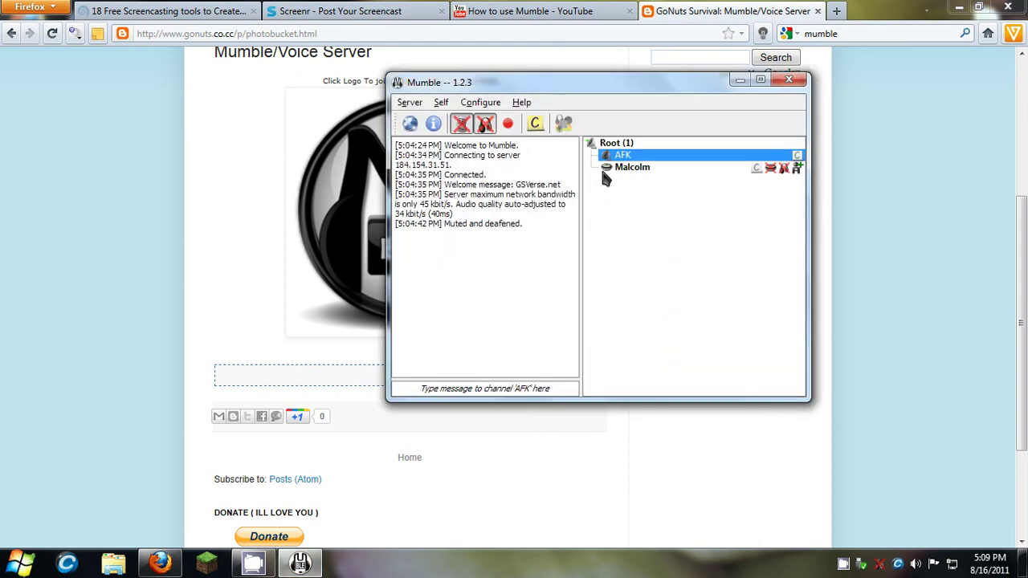
pyautogui.click(124, 231)
pyautogui.scroll(2, 554, 153)
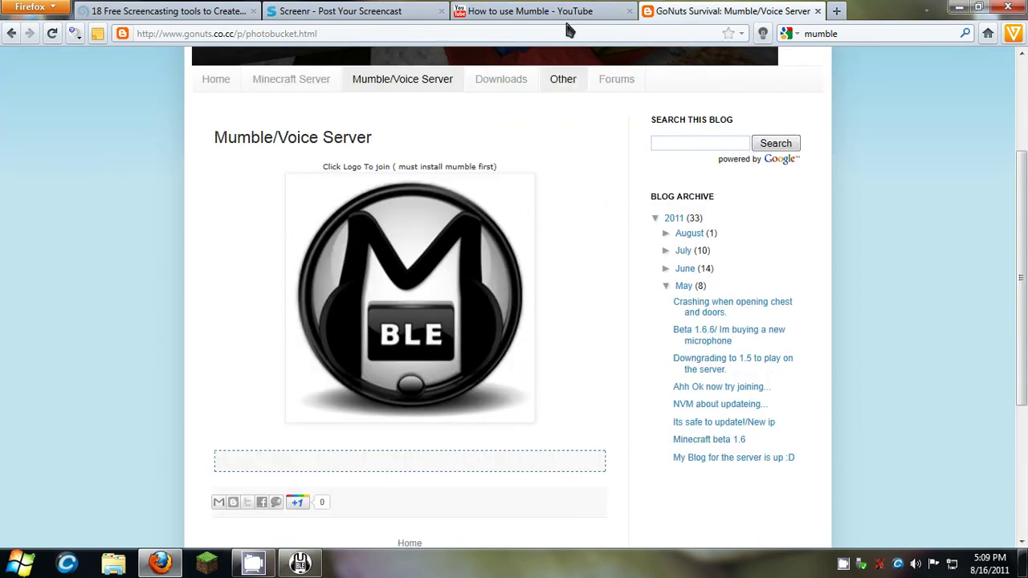
pyautogui.click(562, 11)
pyautogui.click(417, 10)
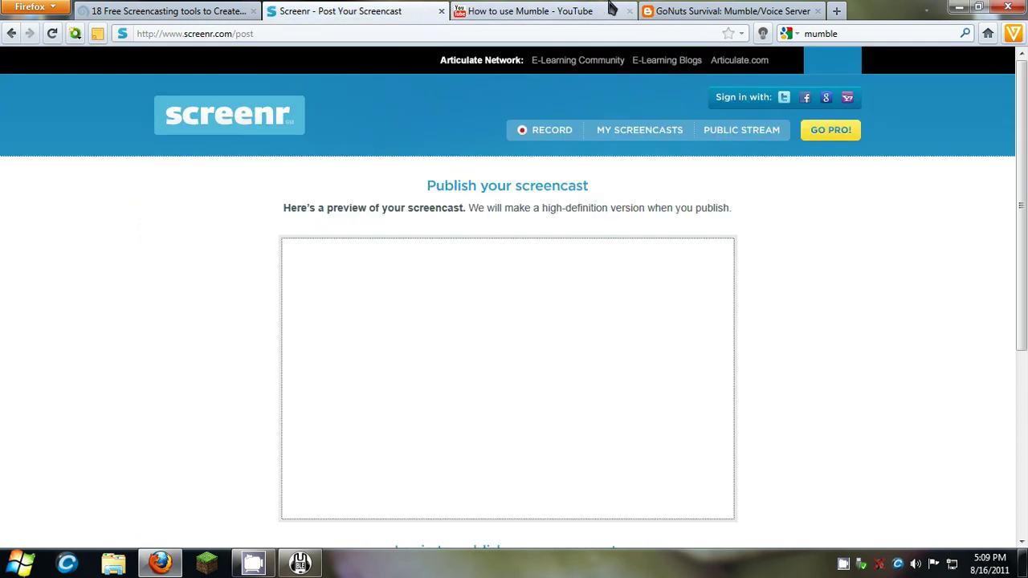
pyautogui.click(615, 10)
pyautogui.click(683, 10)
pyautogui.click(300, 563)
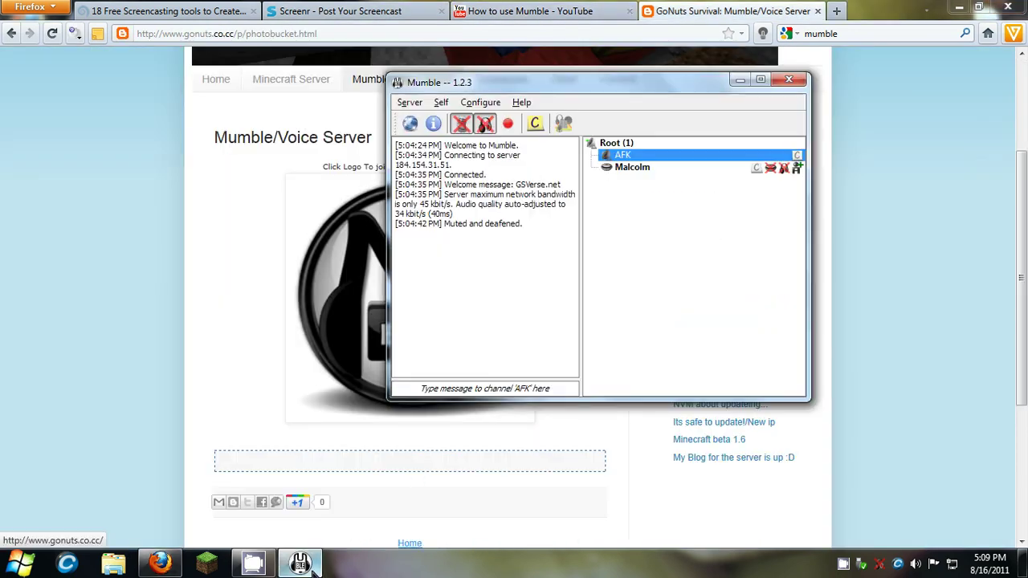
pyautogui.click(936, 363)
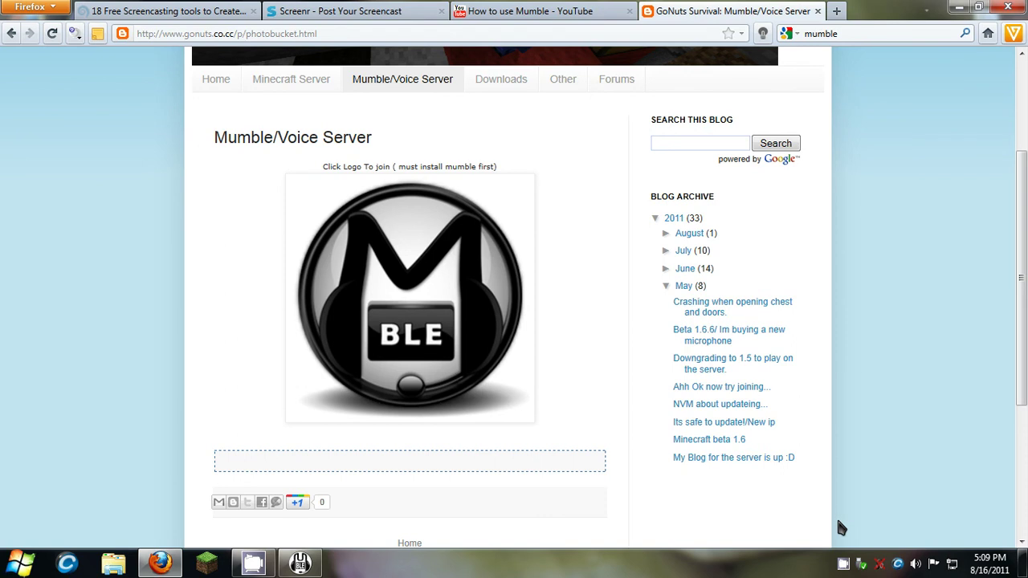
# - Minimize the browser to return to the Mumble window and bring up the screen recorder's control options
pyautogui.click(958, 7)
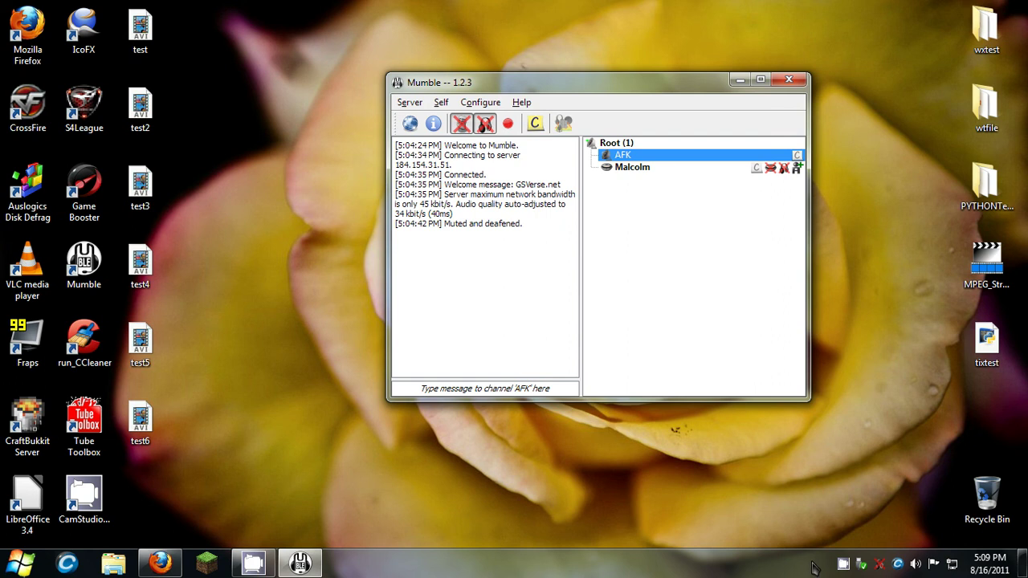
pyautogui.rightClick(843, 565)
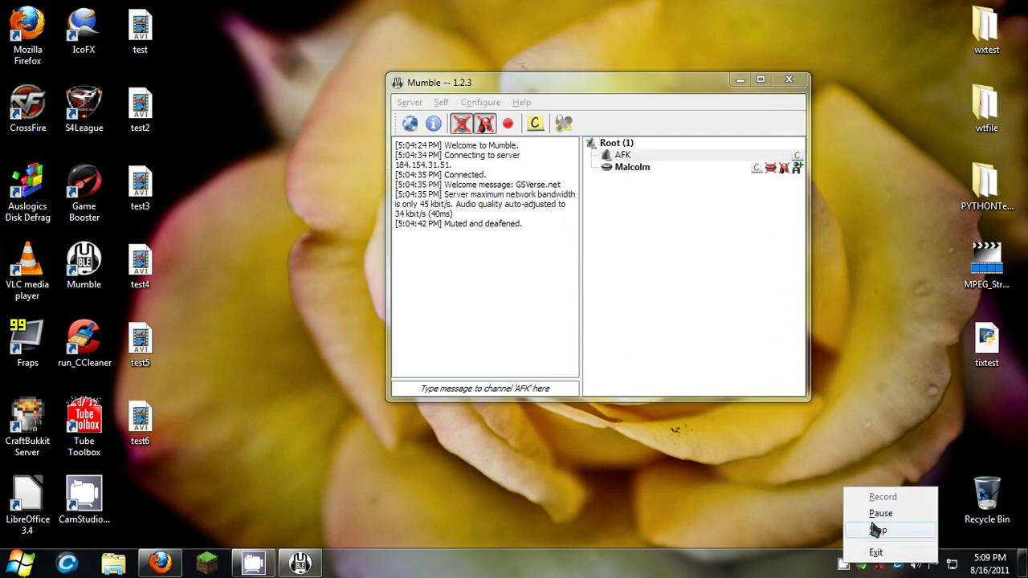